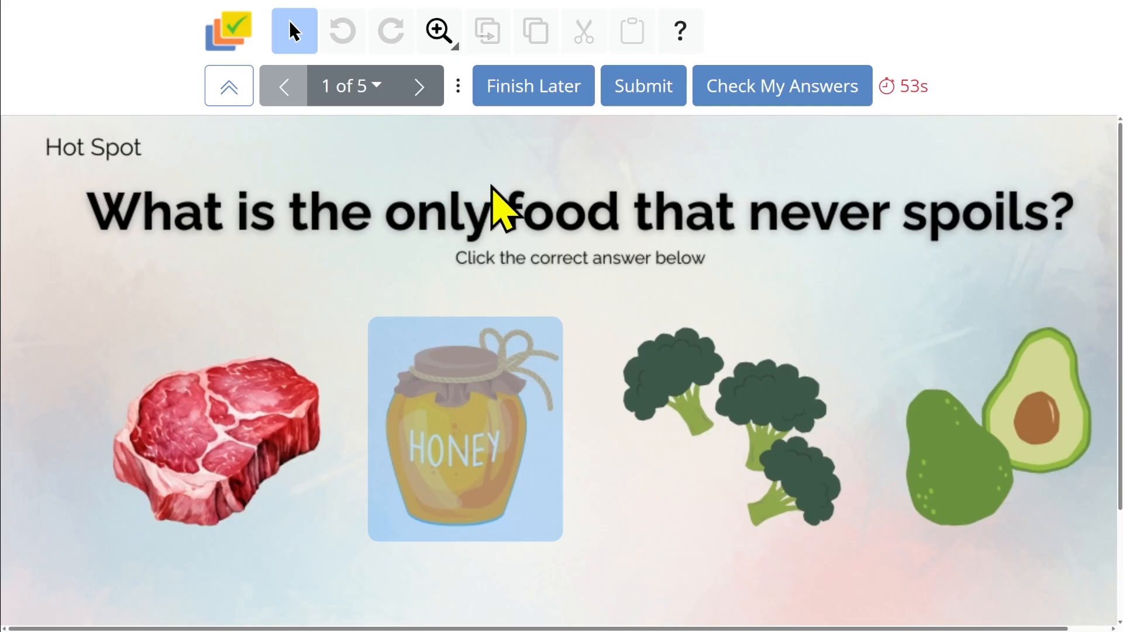
# On page 2 of the activity, match Bette Midler with Hocus Pocus and Julia Roberts with Erin Brockovich.
pyautogui.hotkey('ctrl', '-')
pyautogui.hotkey('ctrl', '-')
pyautogui.click(461, 60)
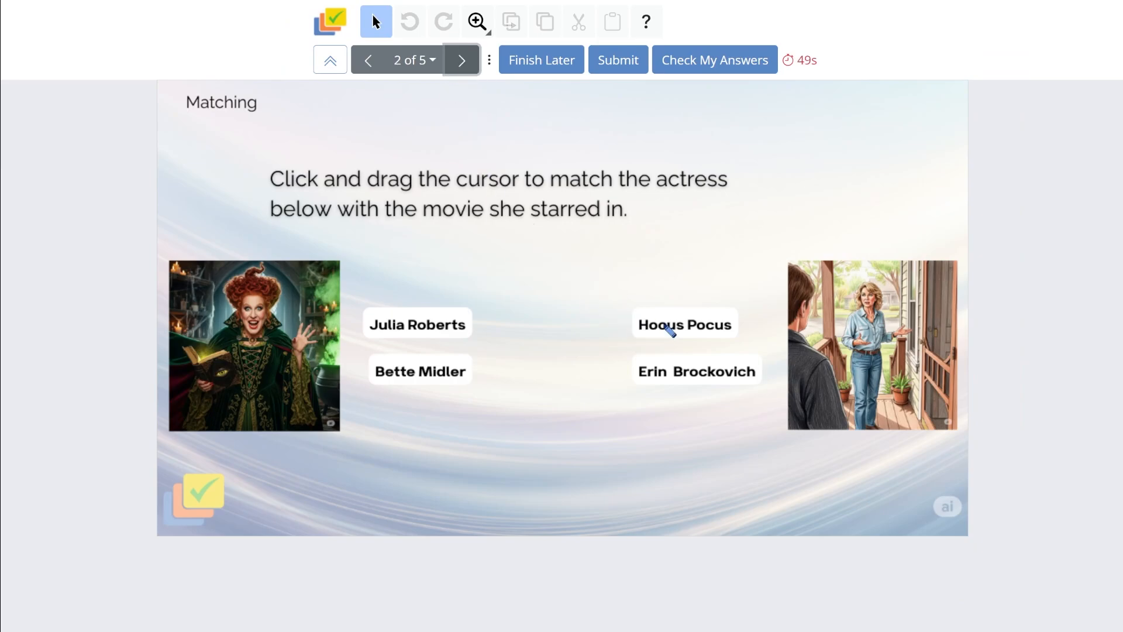
pyautogui.moveTo(670, 327); pyautogui.dragTo(287, 303)
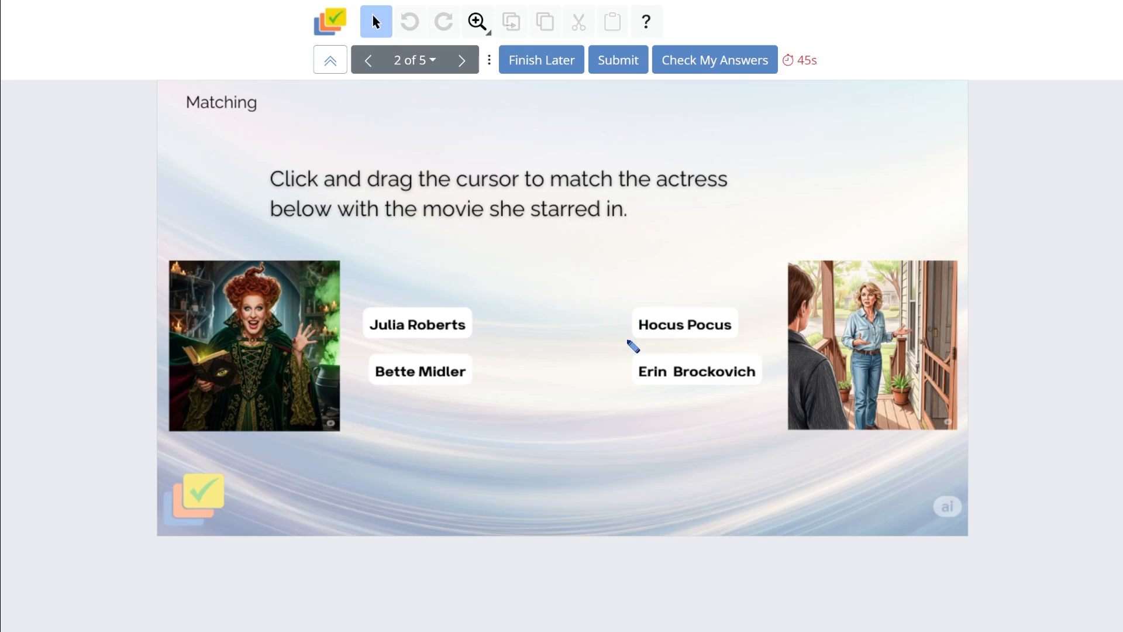
pyautogui.moveTo(661, 331); pyautogui.dragTo(421, 380)
pyautogui.moveTo(389, 323); pyautogui.dragTo(729, 386)
# Go to page 3 and answer the short-answer sport question with "tennis".
pyautogui.click(461, 61)
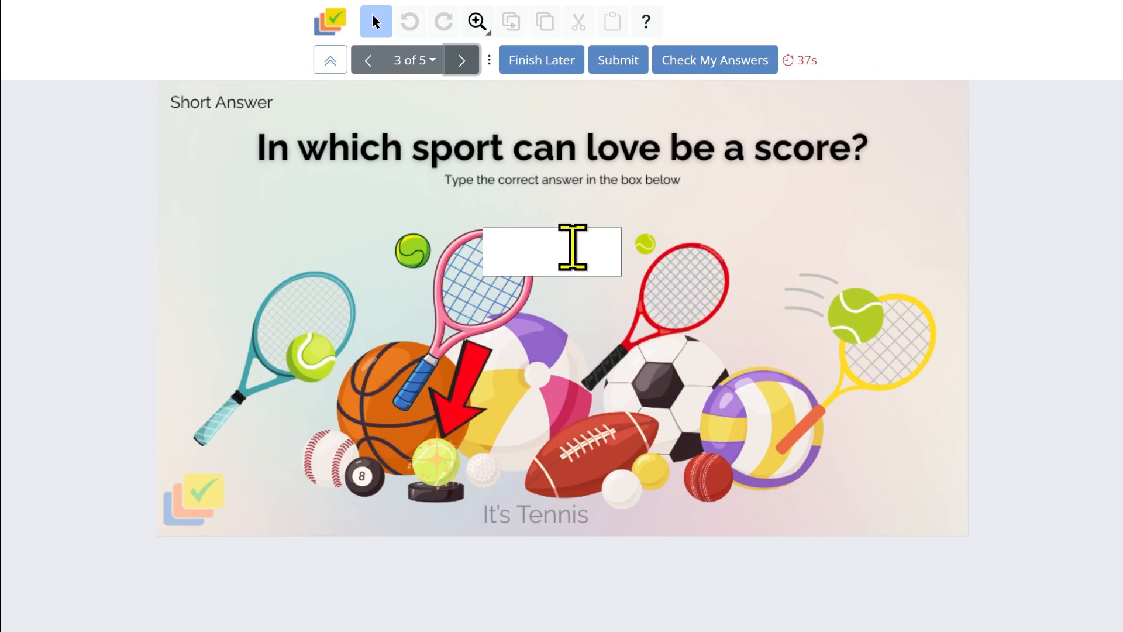
pyautogui.click(573, 248)
pyautogui.write('tennis')
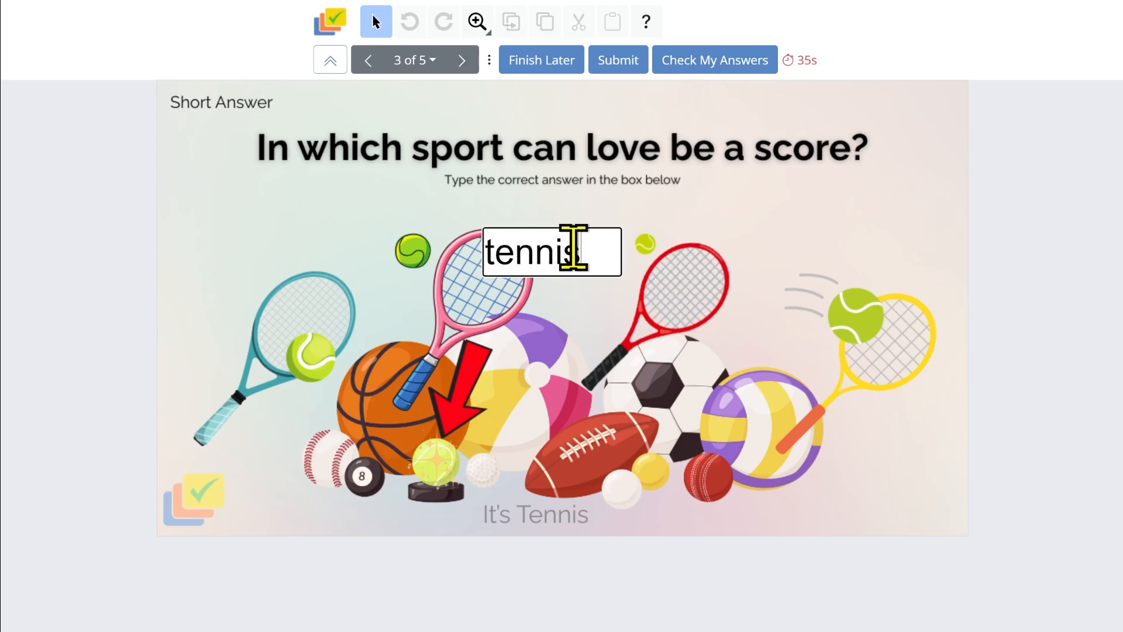
# On page 4, check Harry Potter, Ron Weasley, Hermione Granger, Cedric Diggory and Draco Malfoy as the Hogwarts alumni.
pyautogui.click(449, 60)
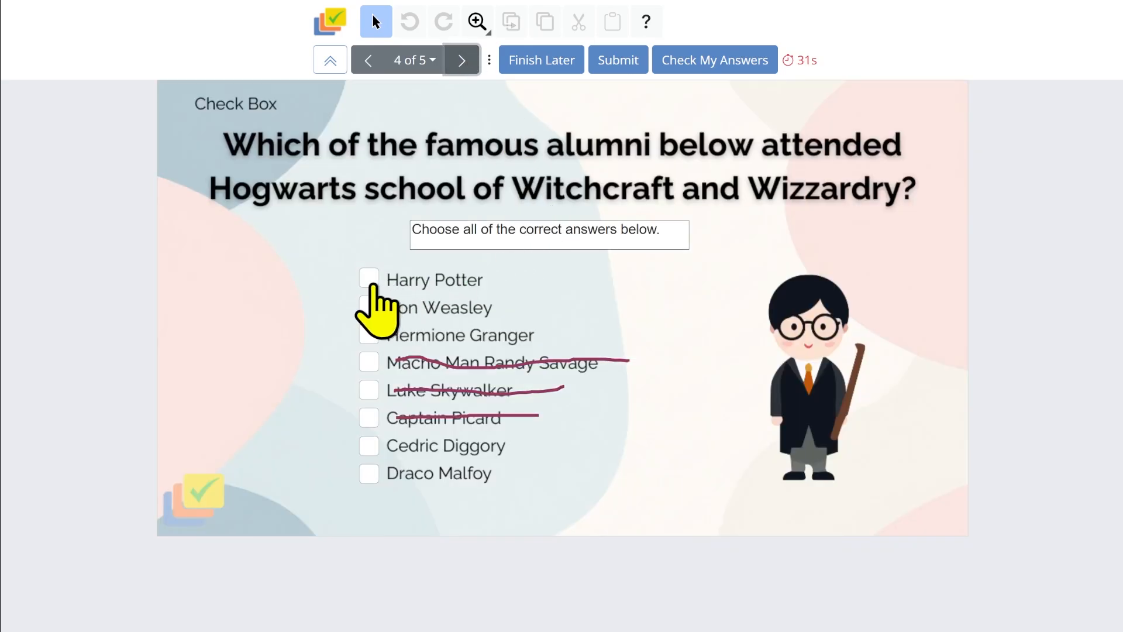
pyautogui.click(369, 281)
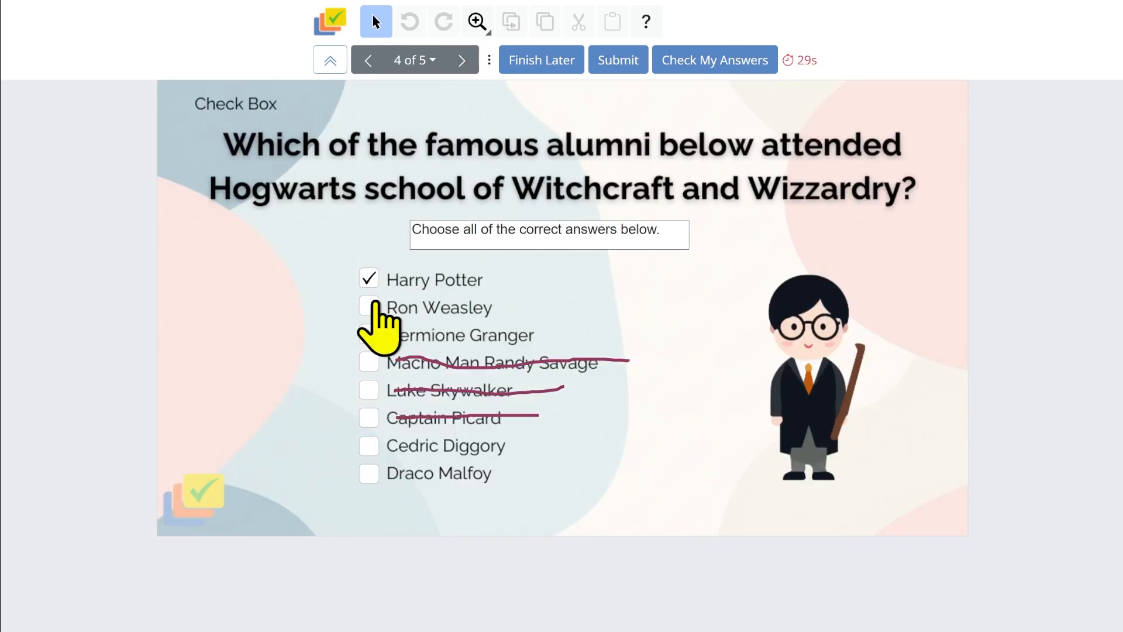
pyautogui.click(370, 306)
pyautogui.click(370, 335)
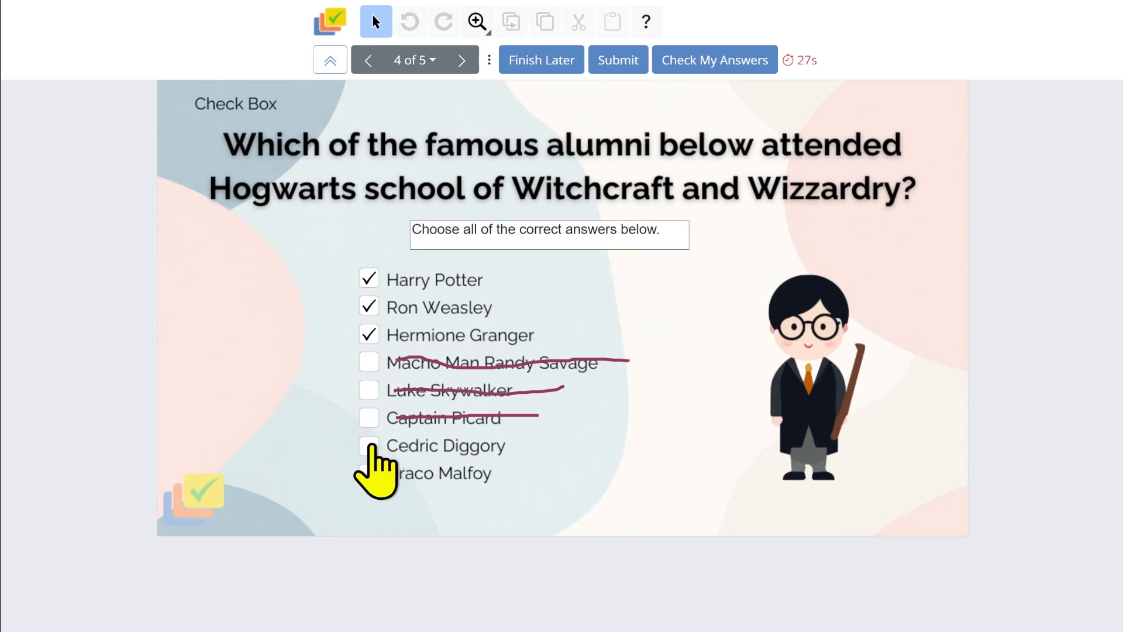
pyautogui.click(370, 446)
pyautogui.click(370, 473)
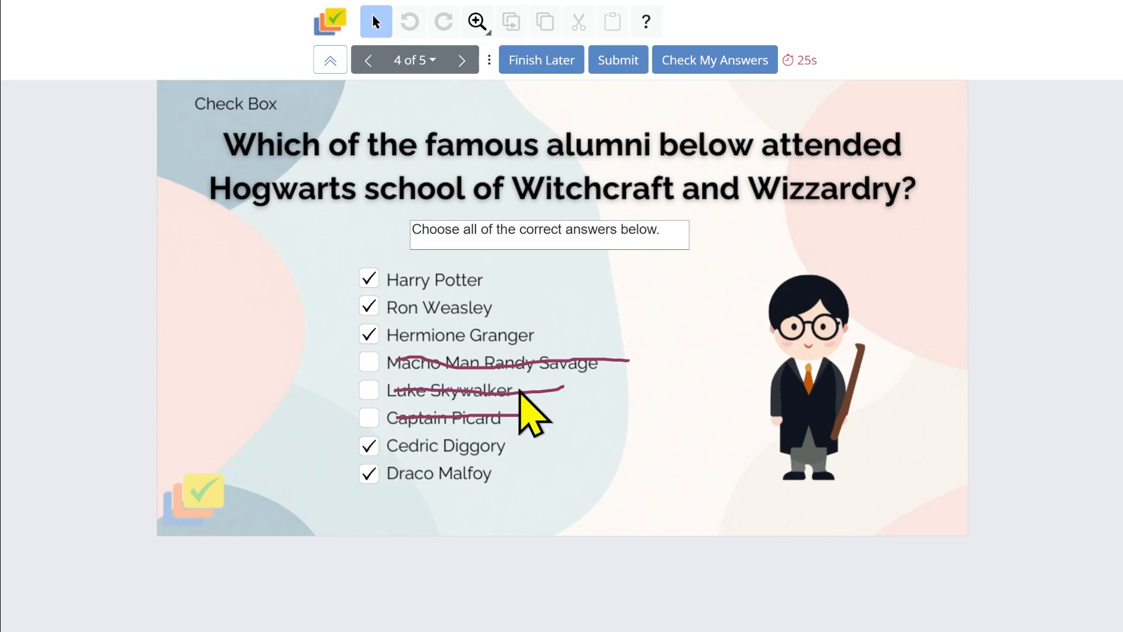
# On page 5, enter "Toiugh cal" as the greatest-movie answer and dismiss the submission notification.
pyautogui.click(462, 60)
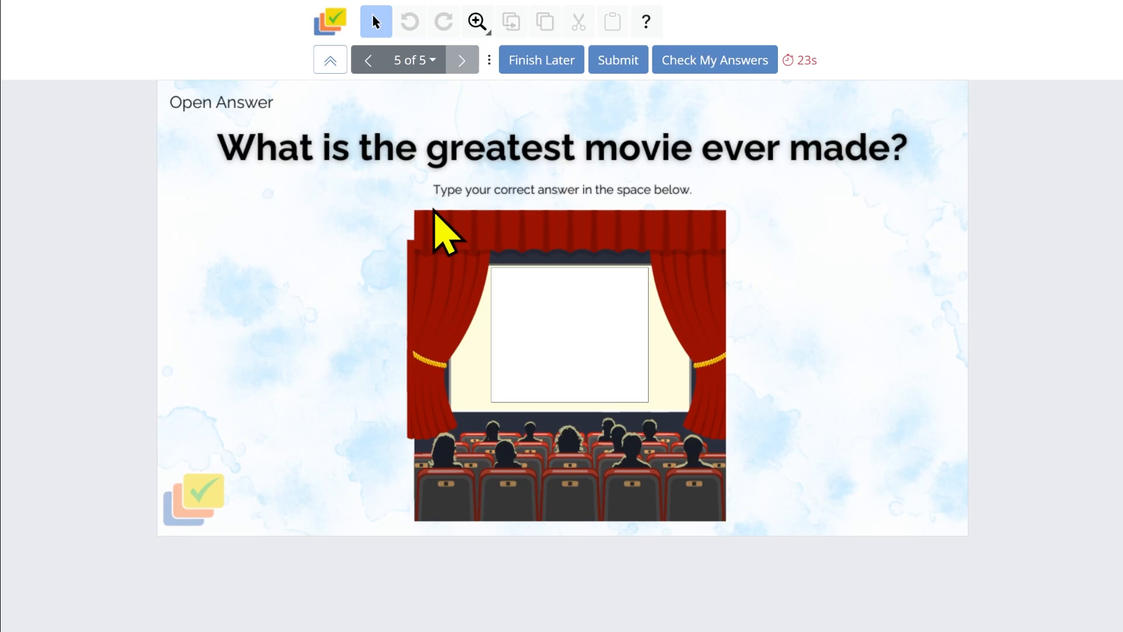
pyautogui.click(541, 314)
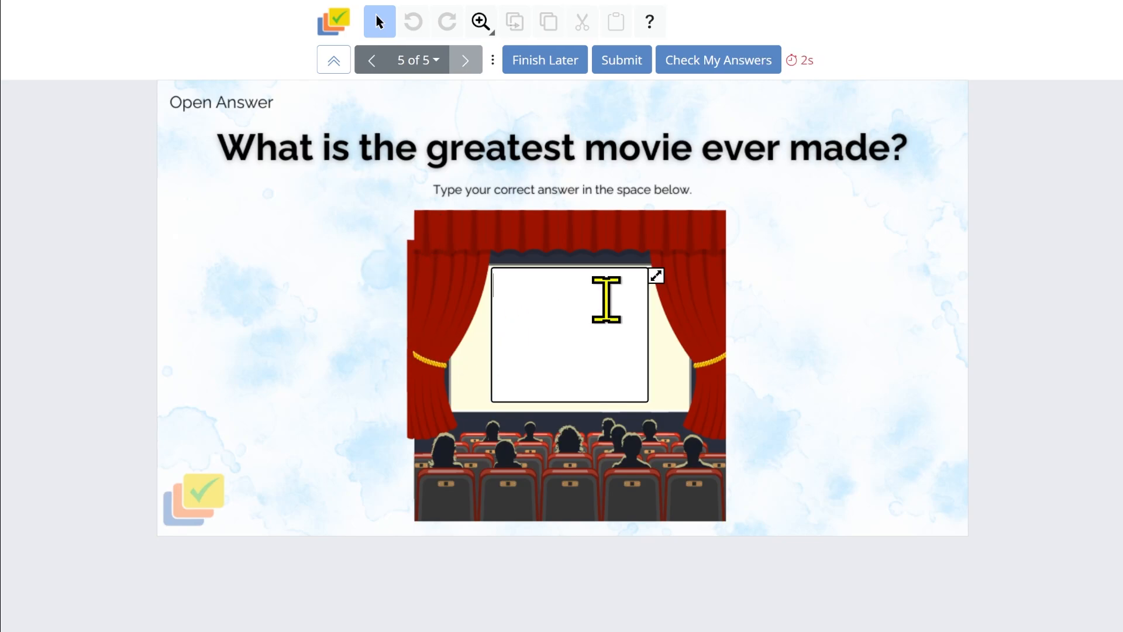
pyautogui.write('Toiugh cal')
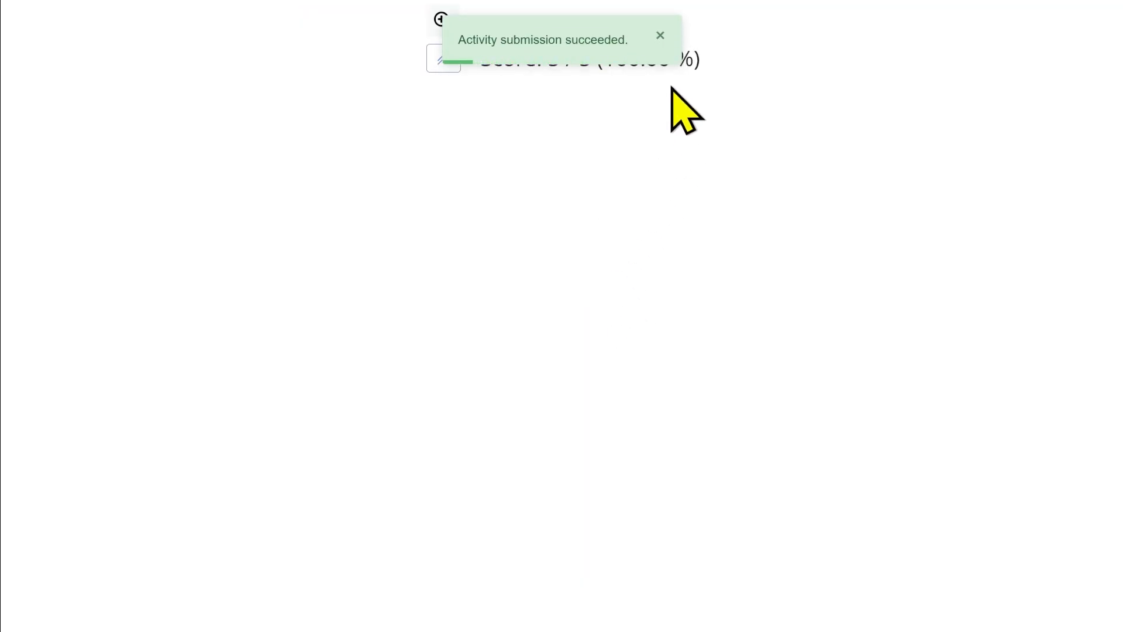
pyautogui.click(660, 36)
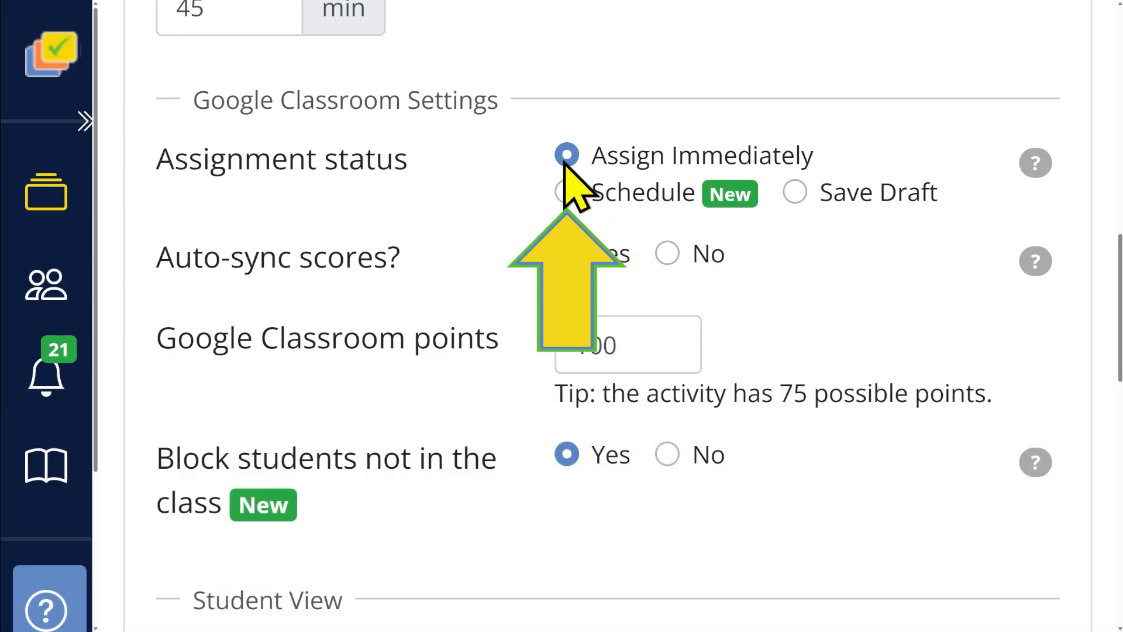
pyautogui.scroll(-2, 451, 284)
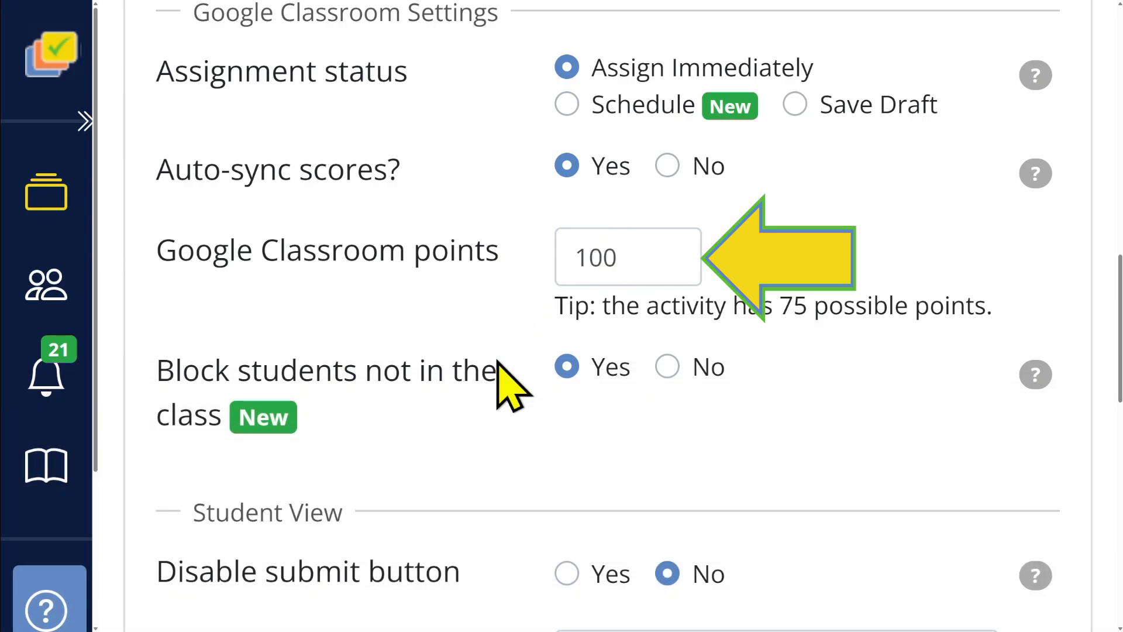
pyautogui.scroll(-2, 498, 359)
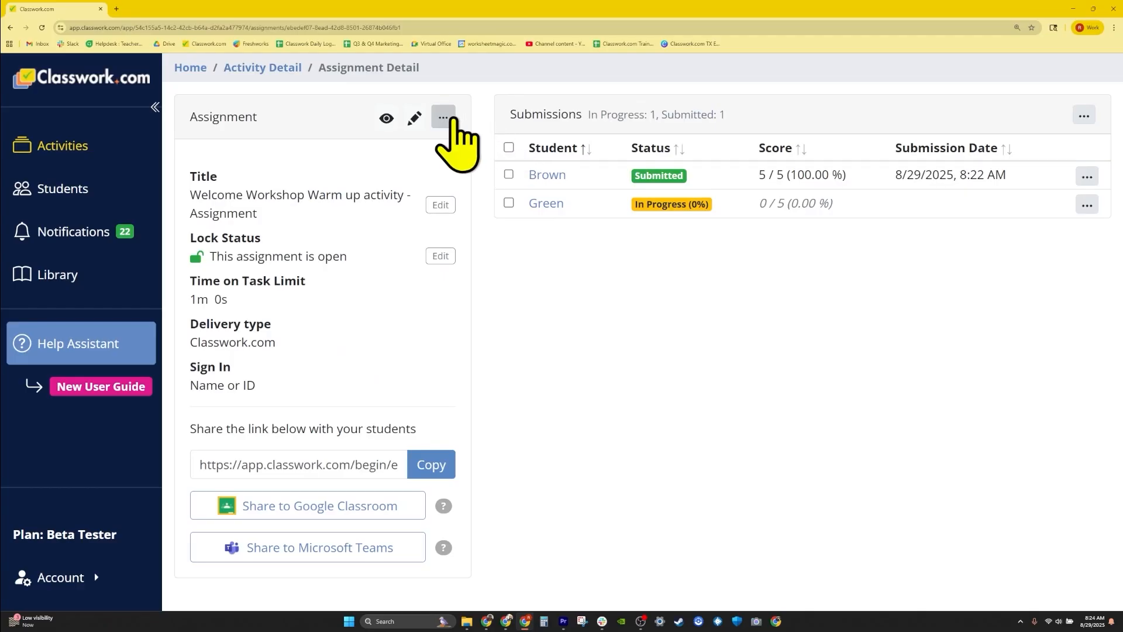
# Edit the Welcome Workshop Warm up assignment so that the submit button is disabled for students, and save it.
pyautogui.click(444, 117)
pyautogui.click(520, 153)
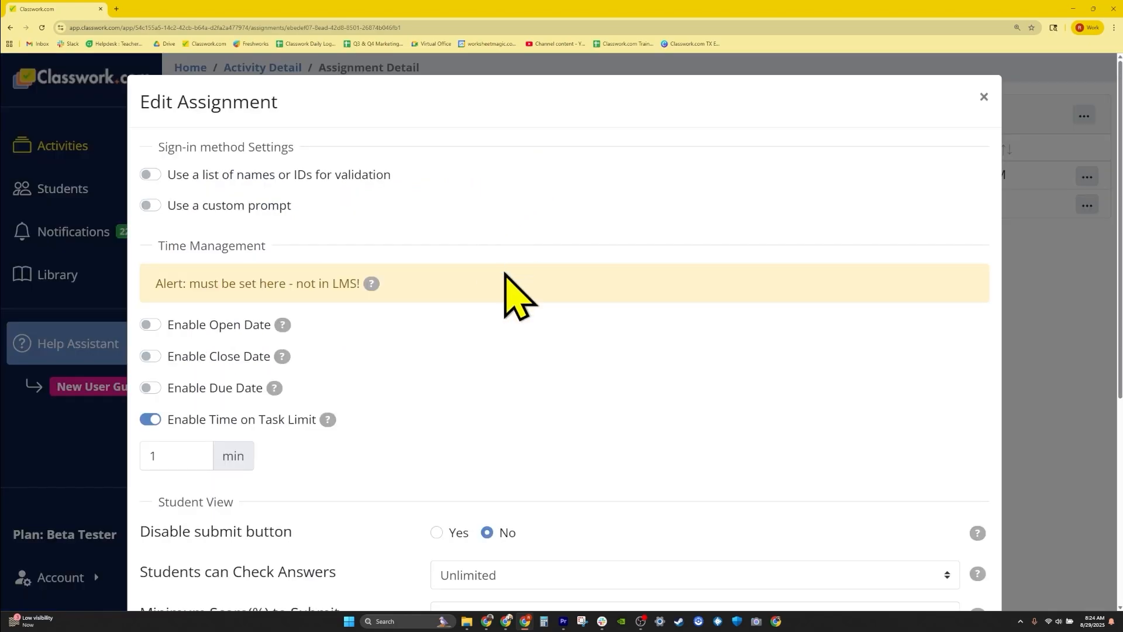
pyautogui.scroll(-2, 515, 315)
pyautogui.click(437, 400)
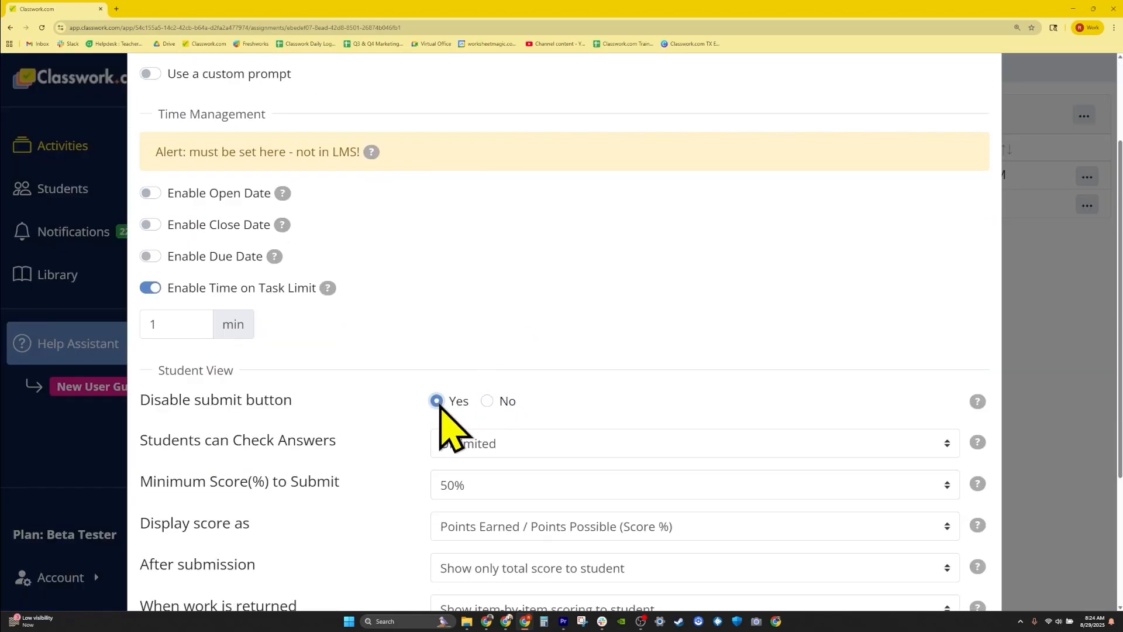
pyautogui.scroll(-3, 664, 368)
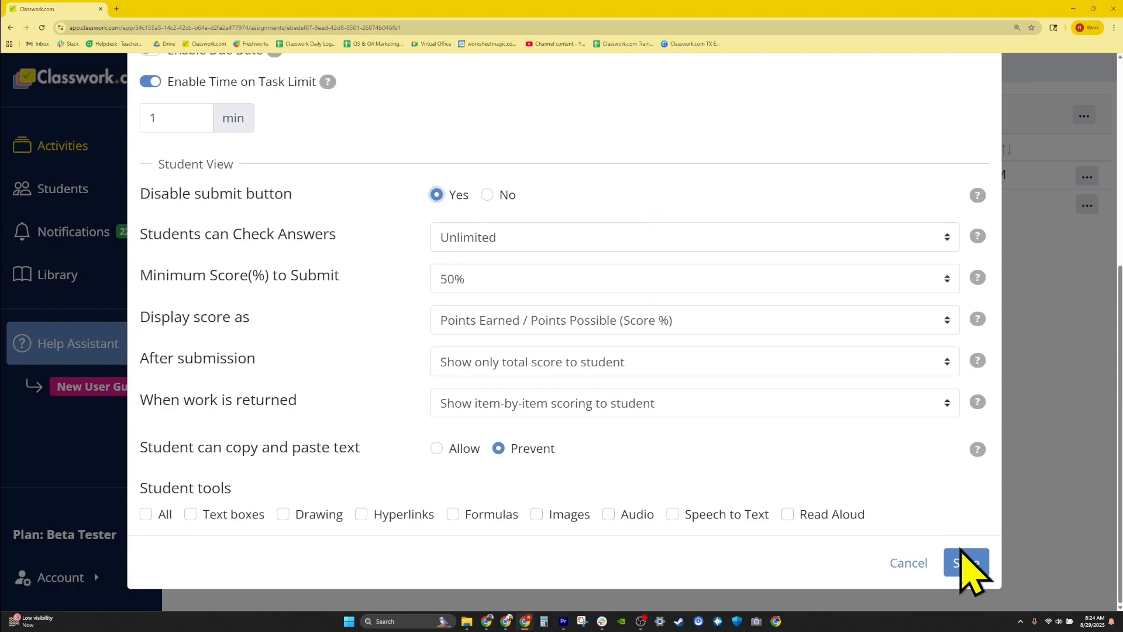
pyautogui.click(972, 563)
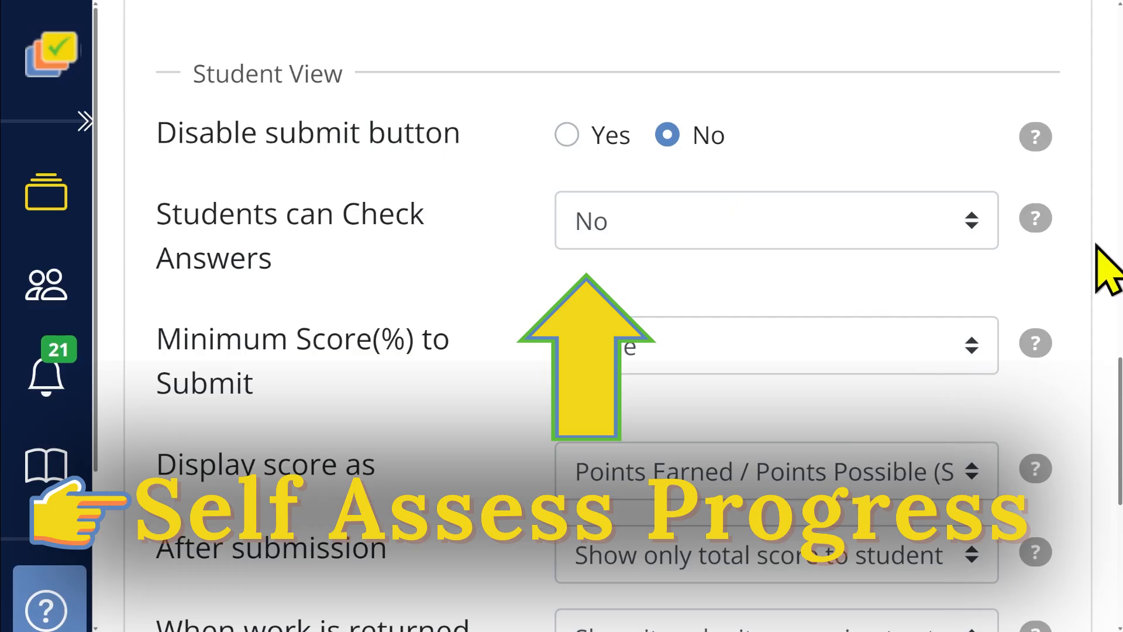
# Open the choices for how often students can check their answers.
pyautogui.click(980, 222)
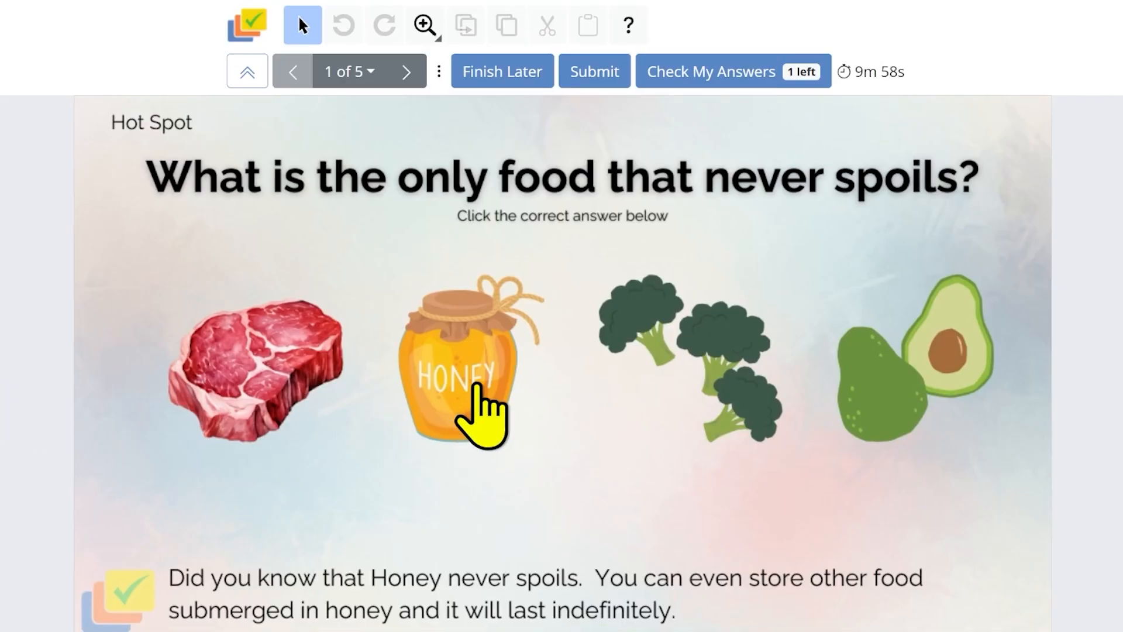
# Choose the honey jar on page 1, and on page 2 match Julia Roberts with Erin Brockovich and Bette Midler with Hocus Pocus.
pyautogui.click(471, 374)
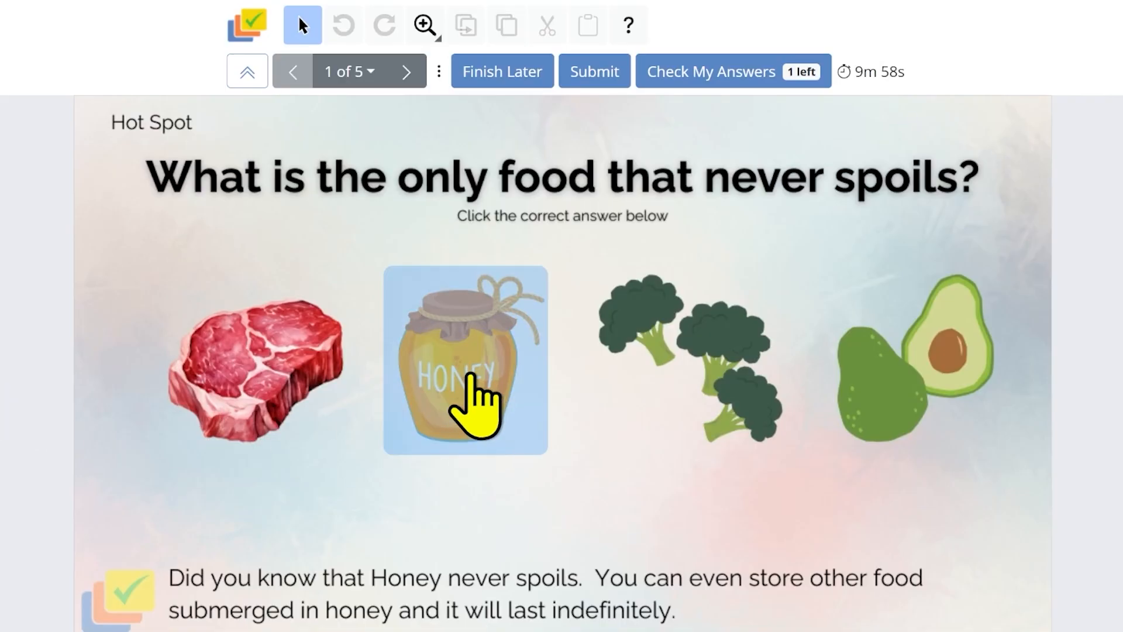
pyautogui.click(406, 71)
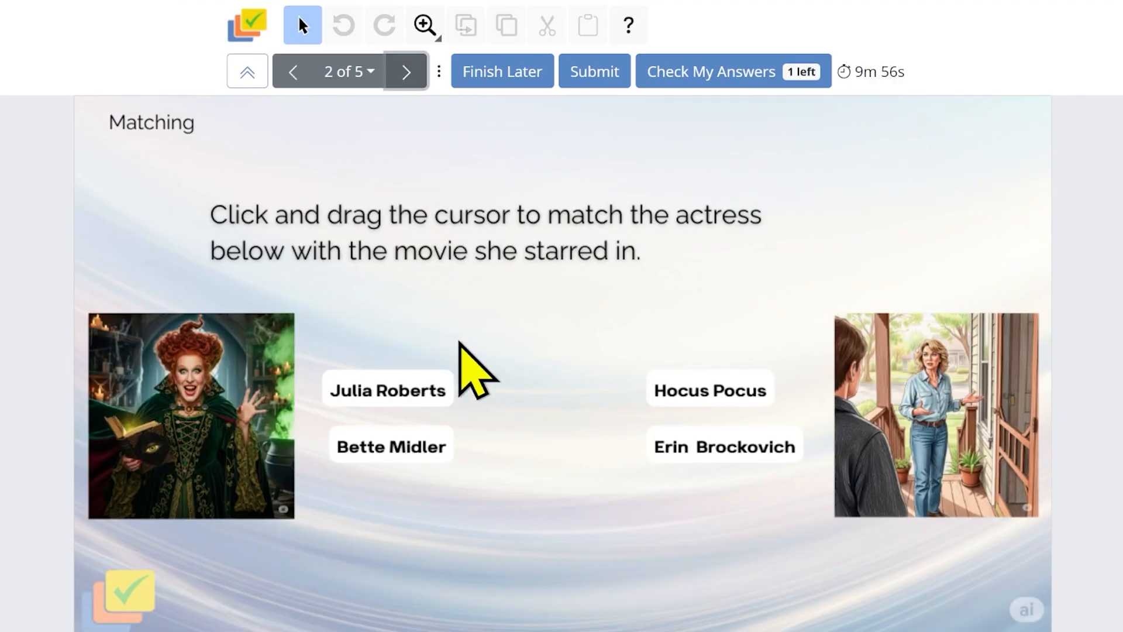
pyautogui.moveTo(431, 389); pyautogui.dragTo(708, 447)
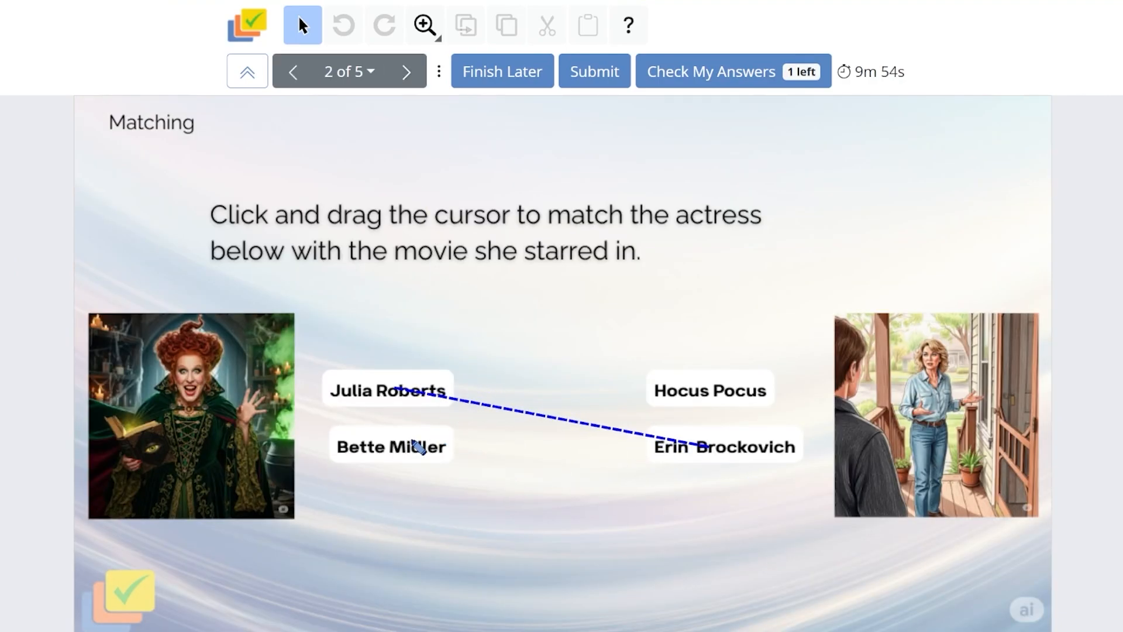
pyautogui.moveTo(417, 447); pyautogui.dragTo(708, 389)
# Answer "baseball" on page 3 and check Harry Potter, Ron Weasley, Hermione Granger, Cedric Diggory and Draco Malfoy on page 4.
pyautogui.click(405, 72)
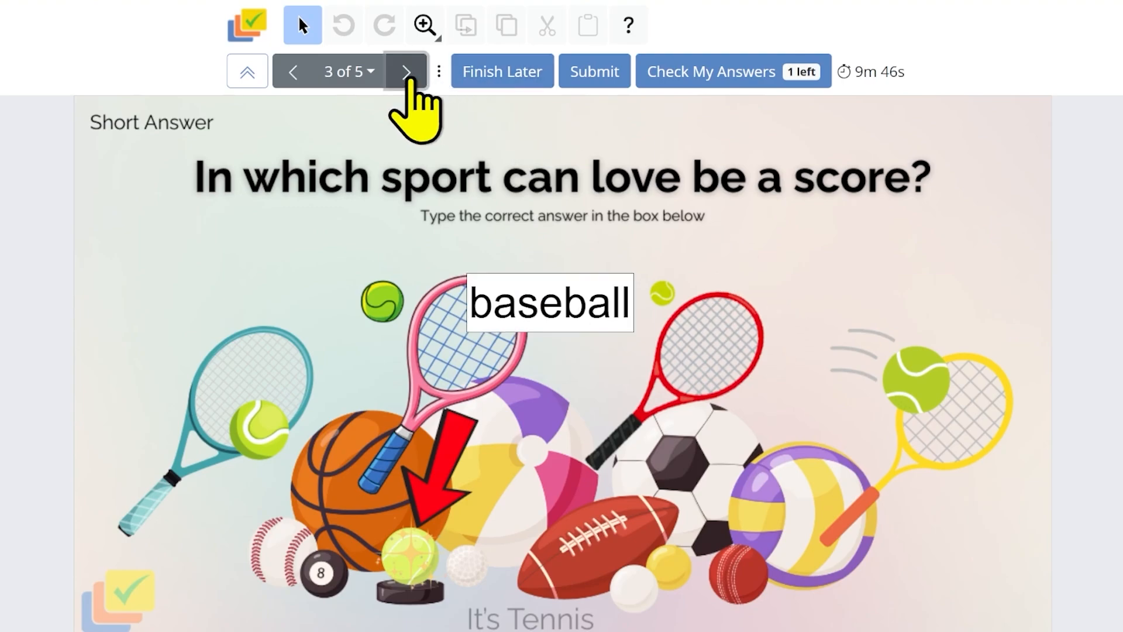
pyautogui.click(408, 73)
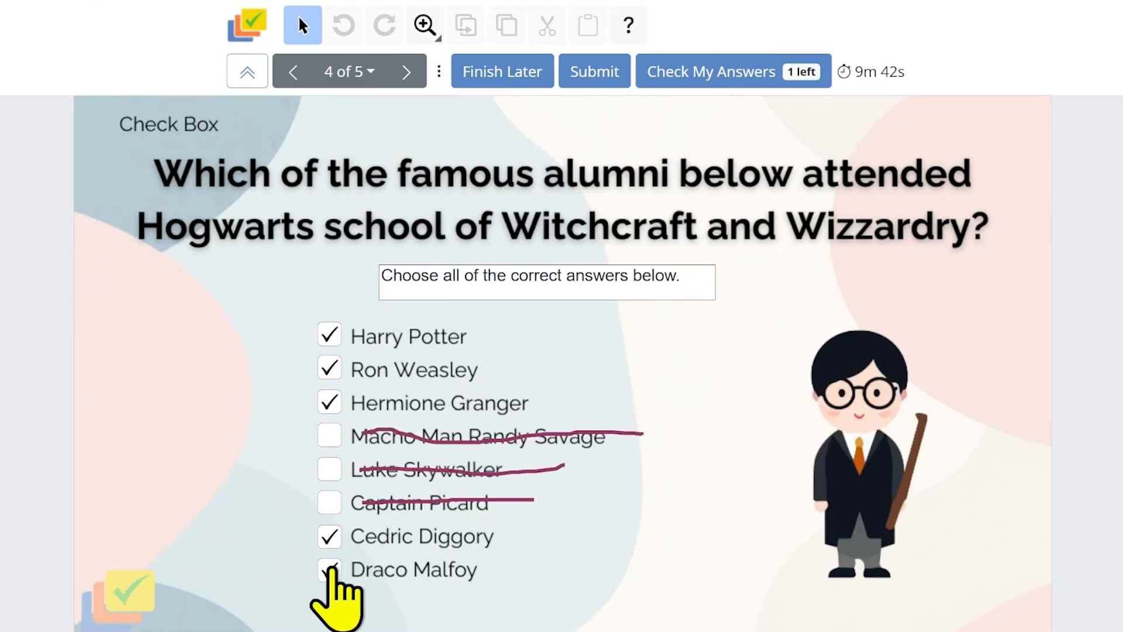
pyautogui.click(329, 569)
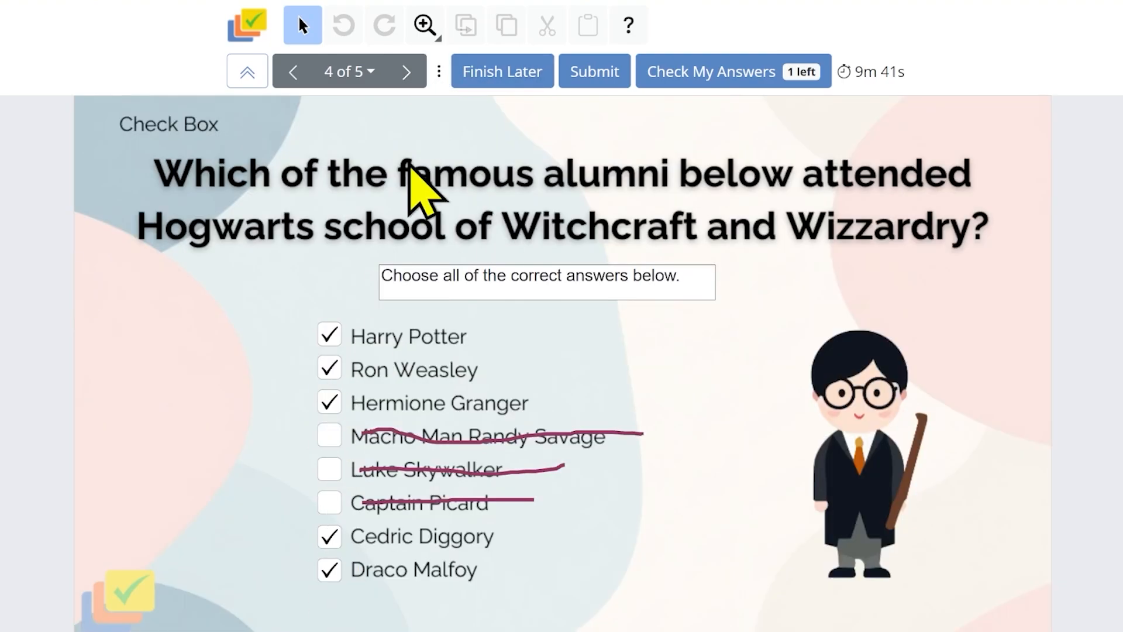
# Go to page 5 without entering a movie and run the student's answer check.
pyautogui.click(403, 73)
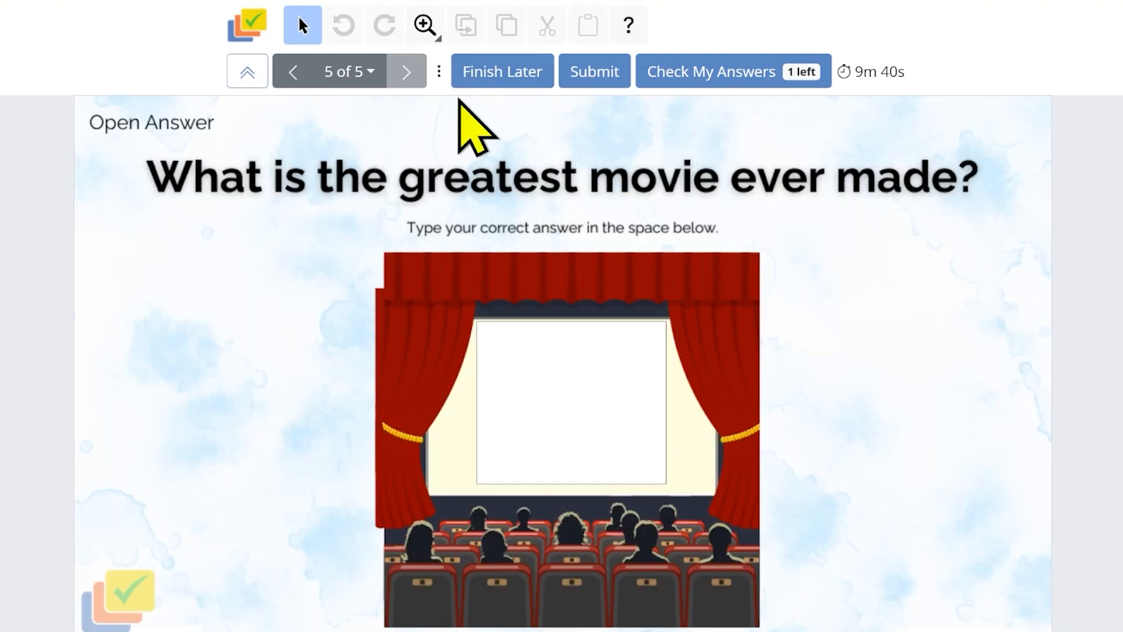
pyautogui.click(783, 85)
pyautogui.click(660, 372)
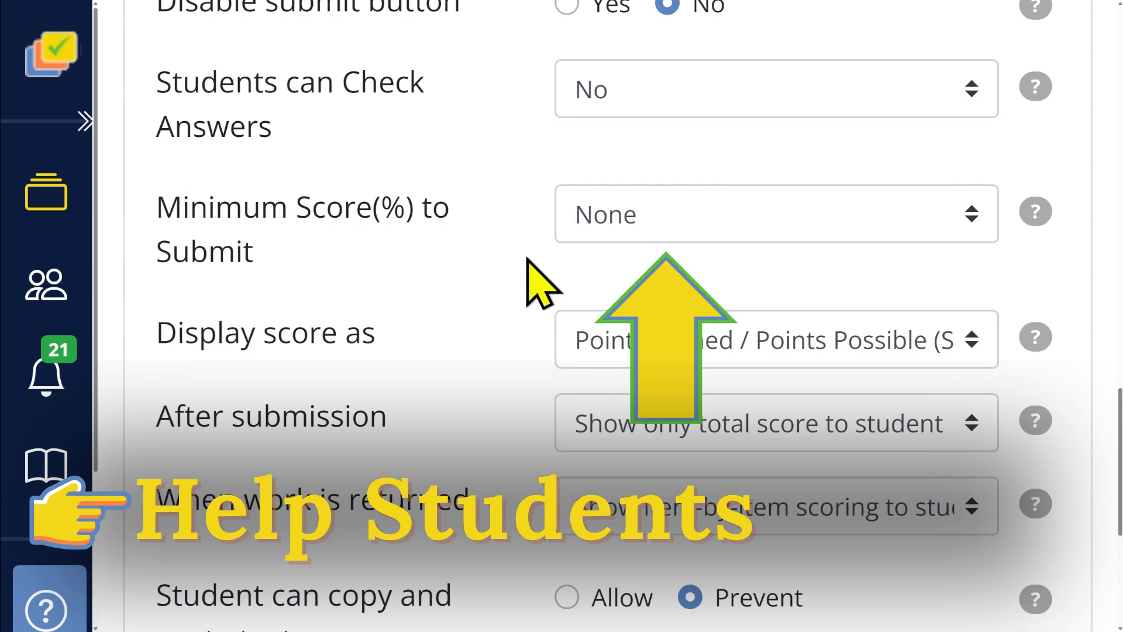
# Set the minimum score students need to submit to 100% in the assignment settings.
pyautogui.click(656, 230)
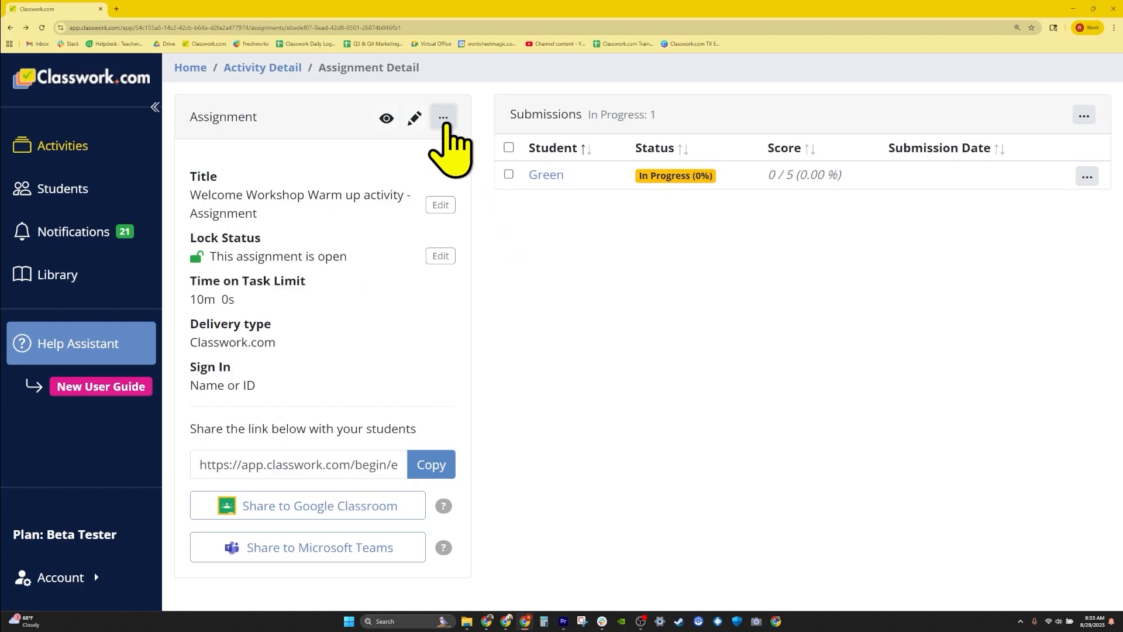
# Edit the Welcome Workshop Warm up assignment to require a minimum score of 80% to submit, and save it.
pyautogui.click(444, 120)
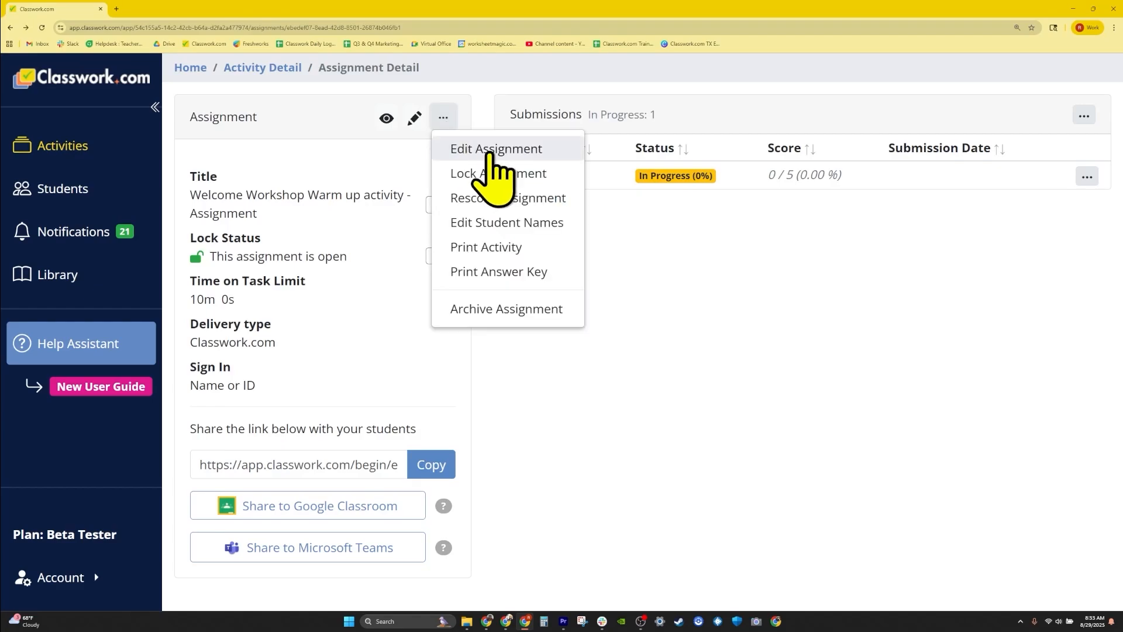
pyautogui.click(476, 150)
pyautogui.scroll(-3, 486, 335)
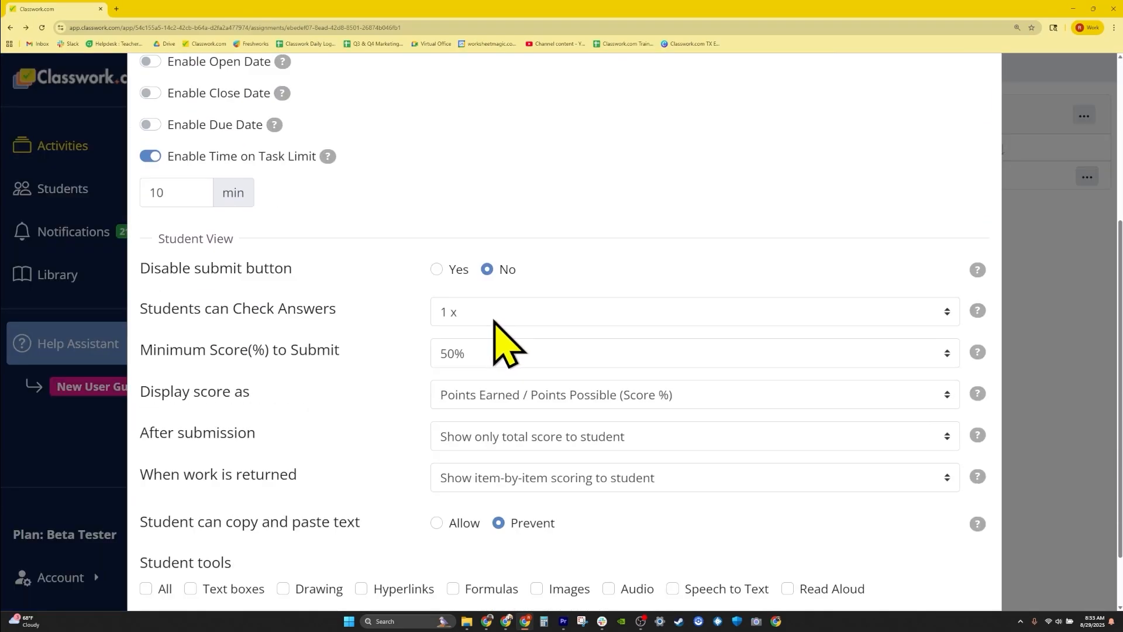
pyautogui.click(471, 356)
pyautogui.click(490, 476)
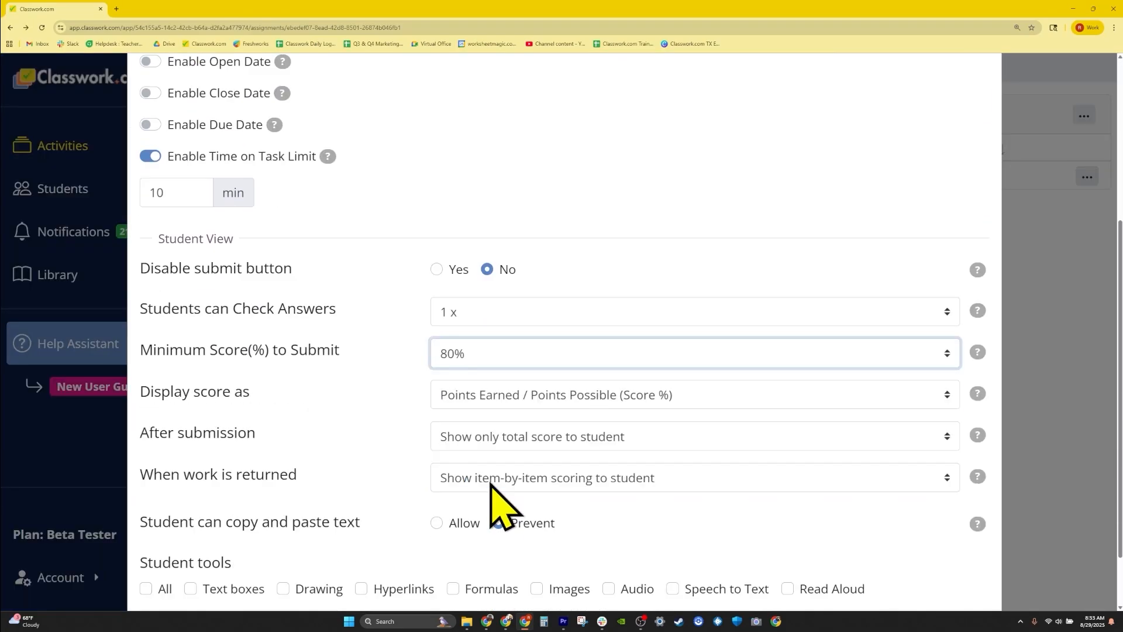
pyautogui.scroll(-1, 391, 462)
pyautogui.click(965, 563)
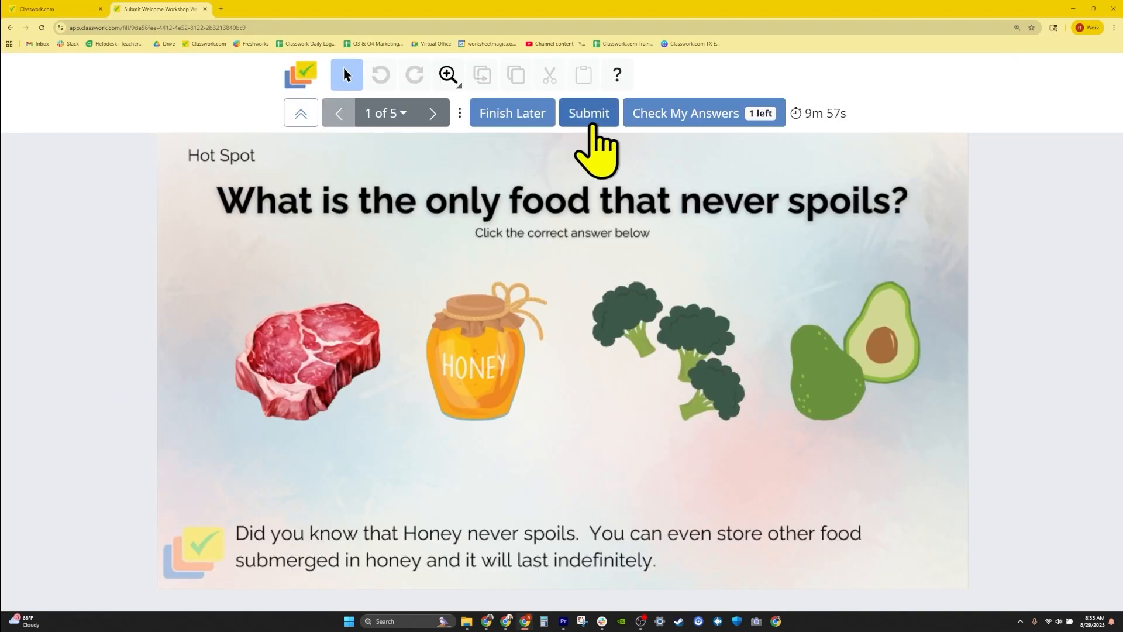
# Submit the student activity from page 1 and confirm submitting it despite the missing answers.
pyautogui.click(587, 121)
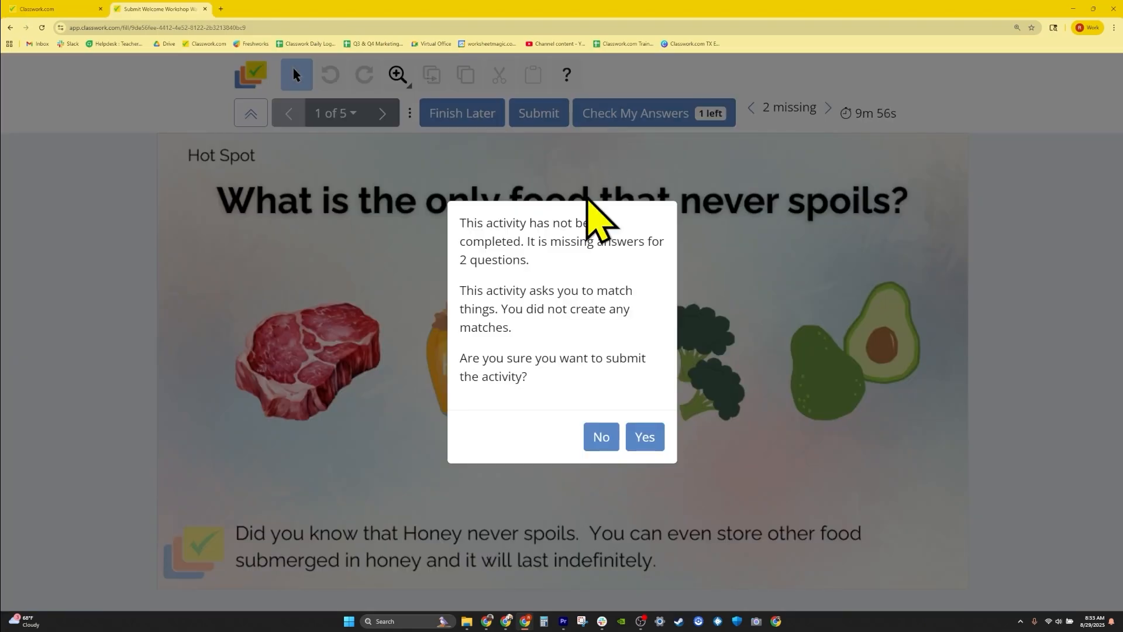
pyautogui.click(645, 437)
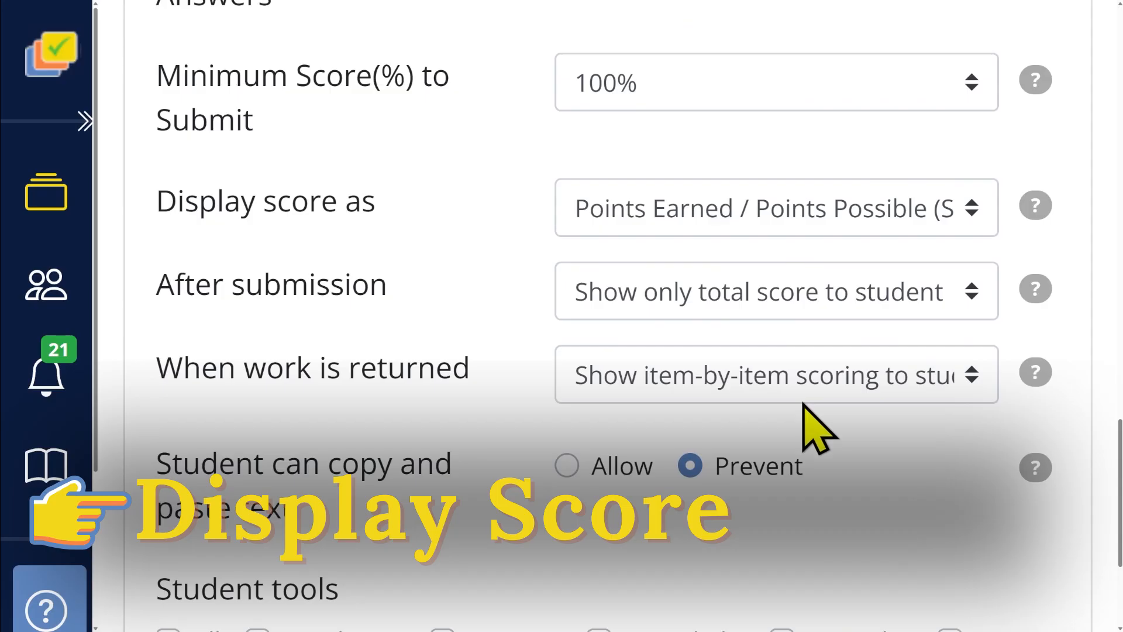
pyautogui.scroll(-1, 818, 433)
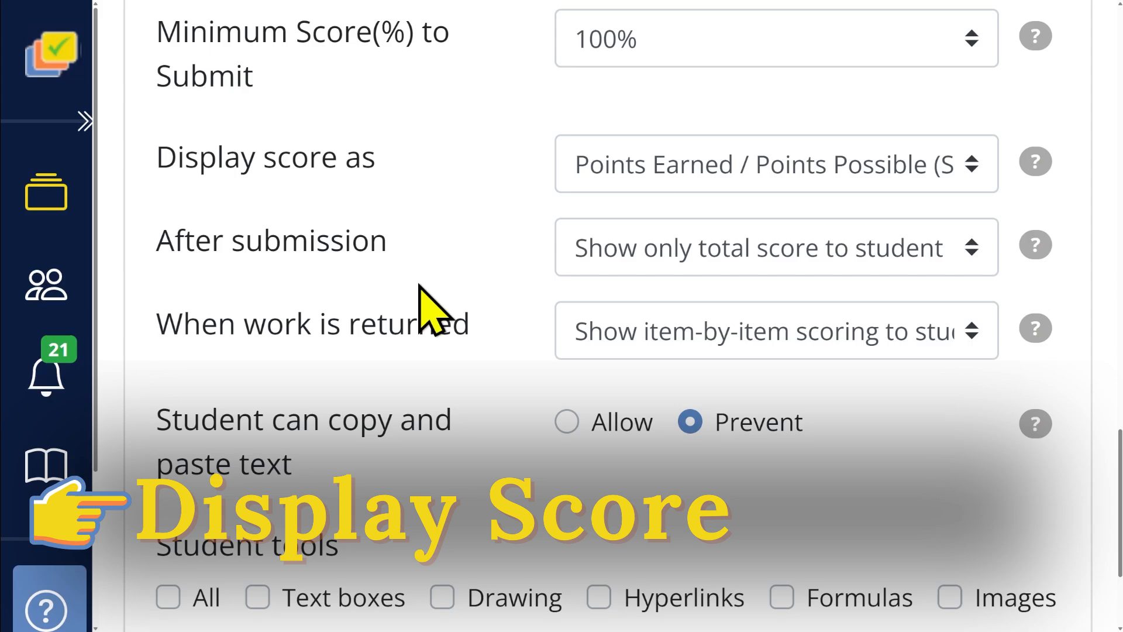
# Open the choices for how the score is displayed in the assignment settings.
pyautogui.scroll(-1, 420, 293)
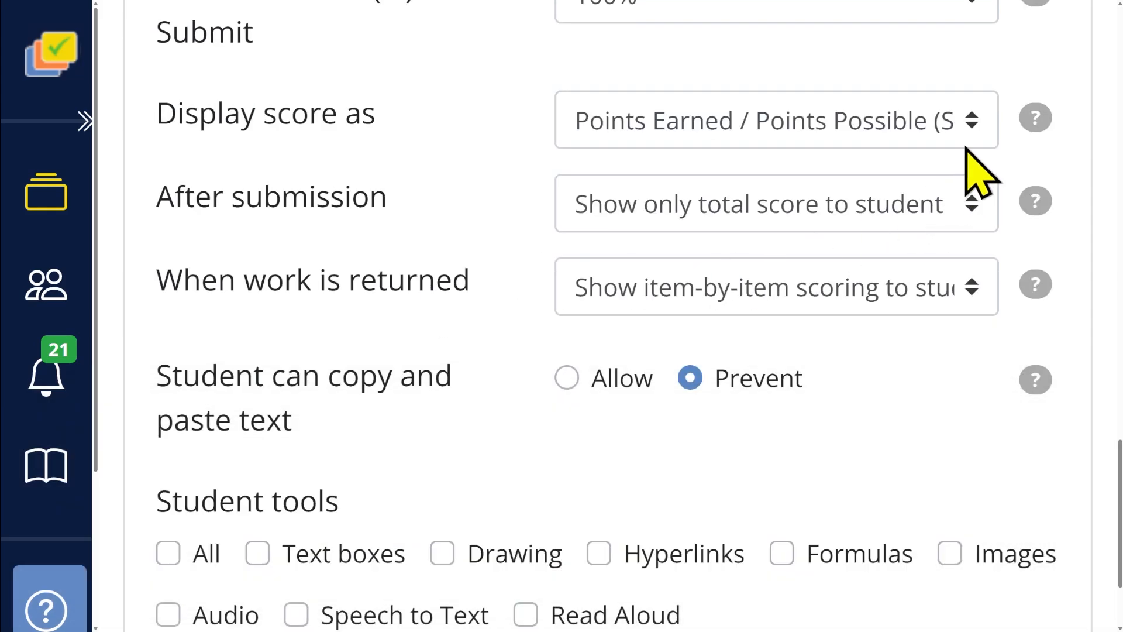
pyautogui.click(977, 129)
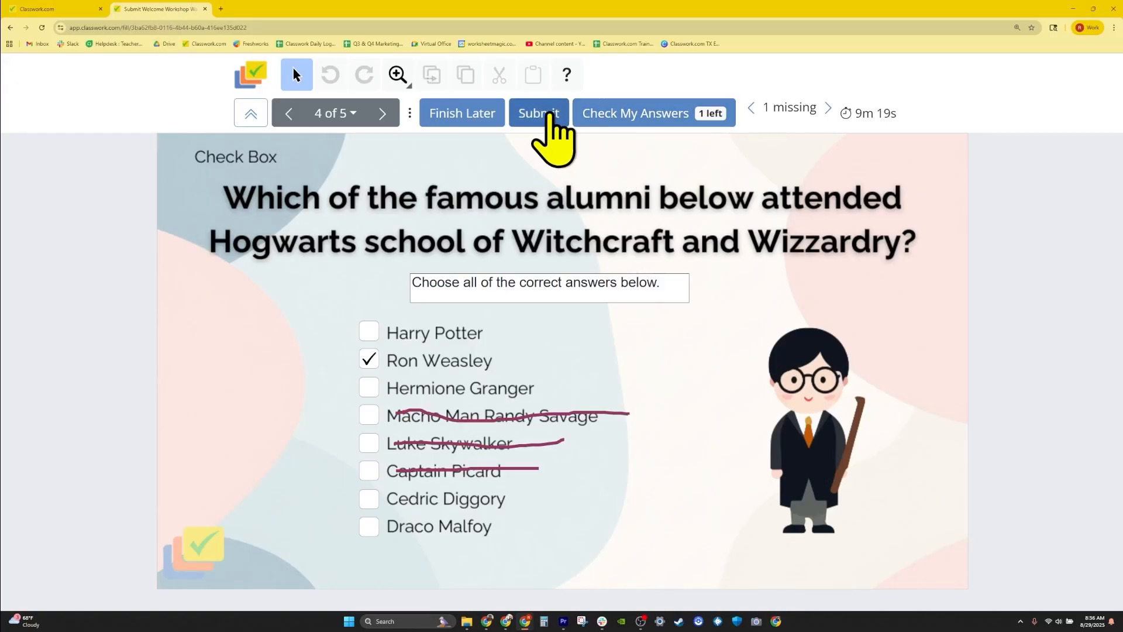
# Submit the student activity despite the missing answer, and go back through the scored pages to page 1.
pyautogui.click(543, 114)
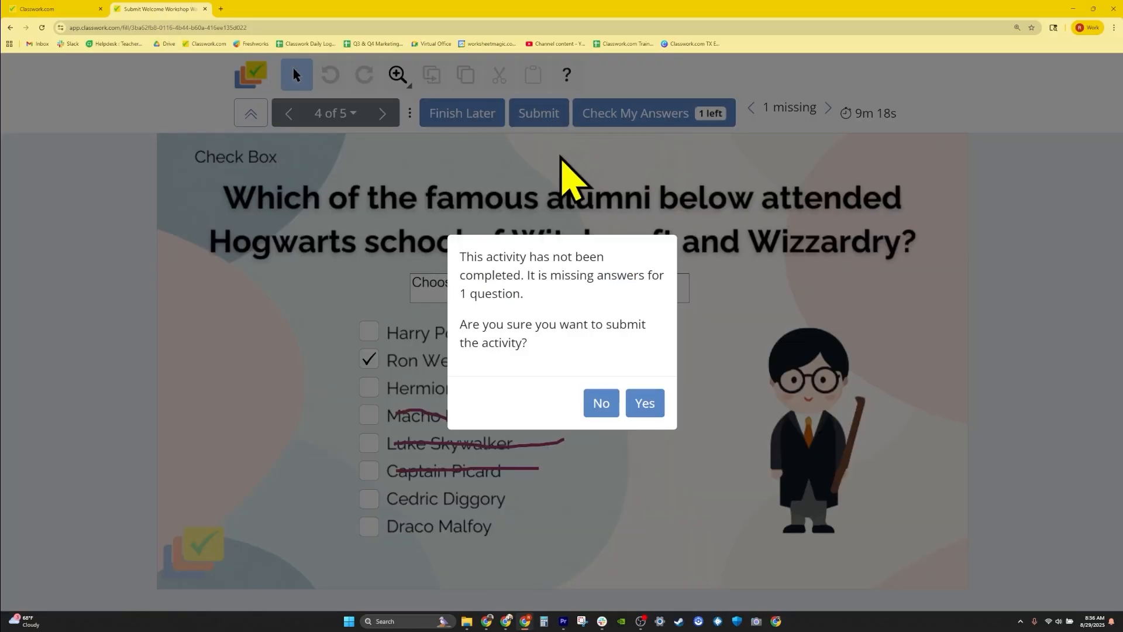
pyautogui.click(644, 403)
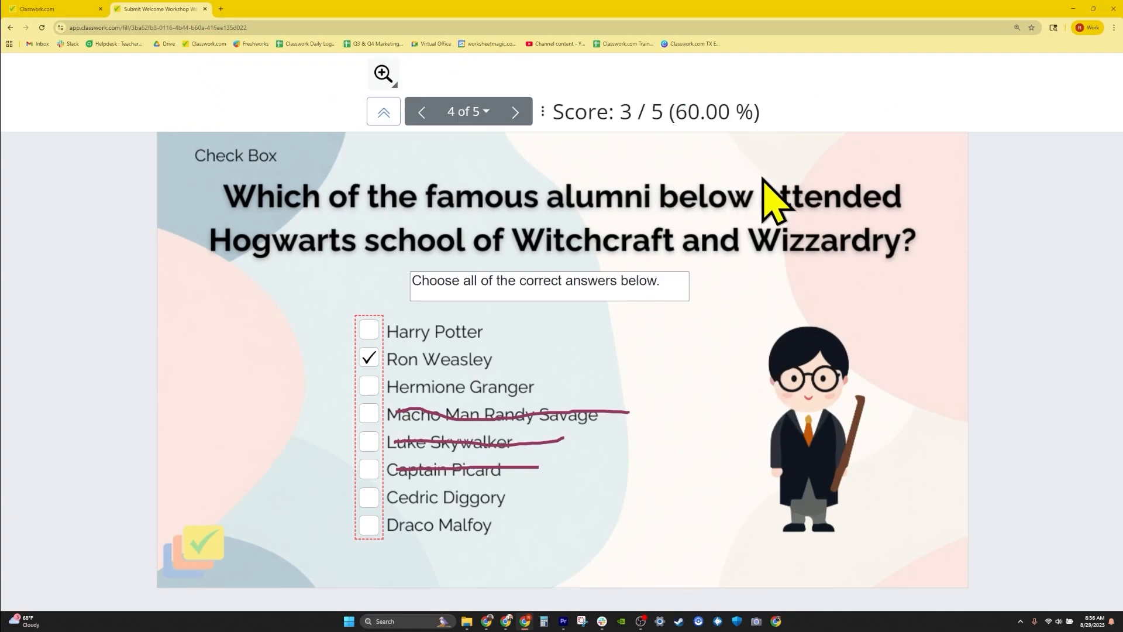
pyautogui.click(430, 120)
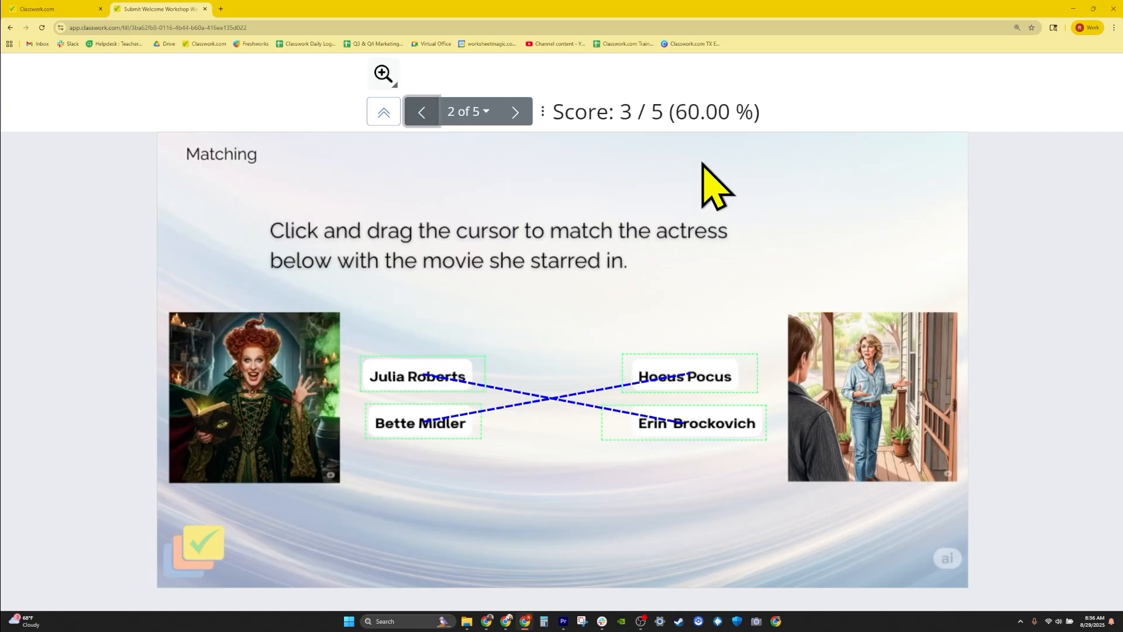
pyautogui.click(427, 117)
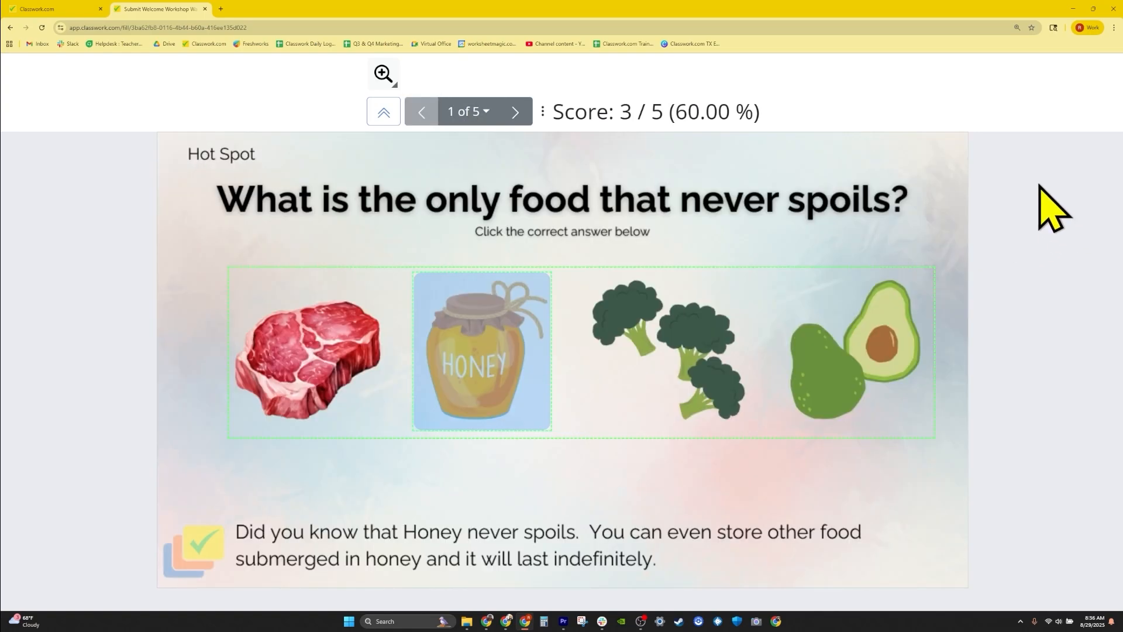
pyautogui.click(971, 195)
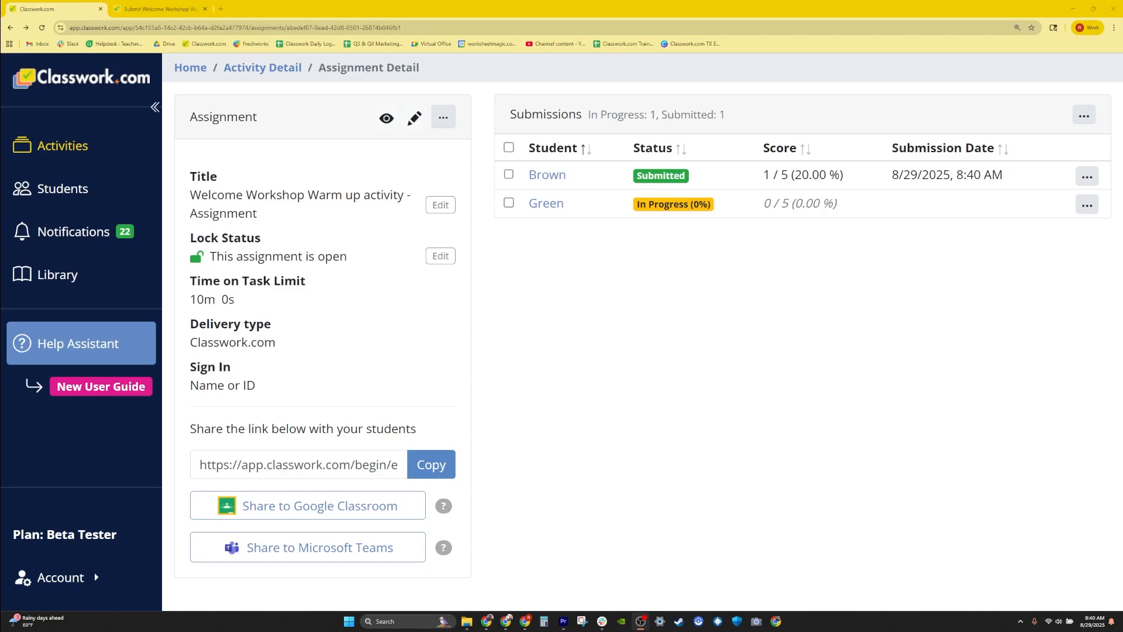
# Return the submitted student's work from the assignment's submissions list, and reload that student's activity page.
pyautogui.click(1087, 177)
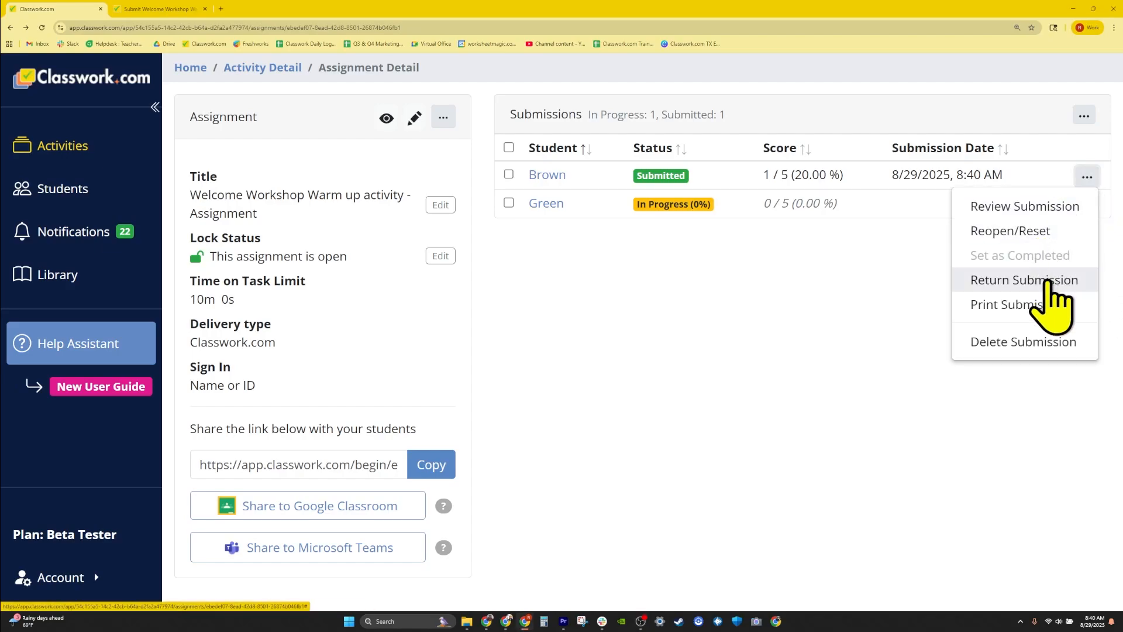
pyautogui.click(1051, 281)
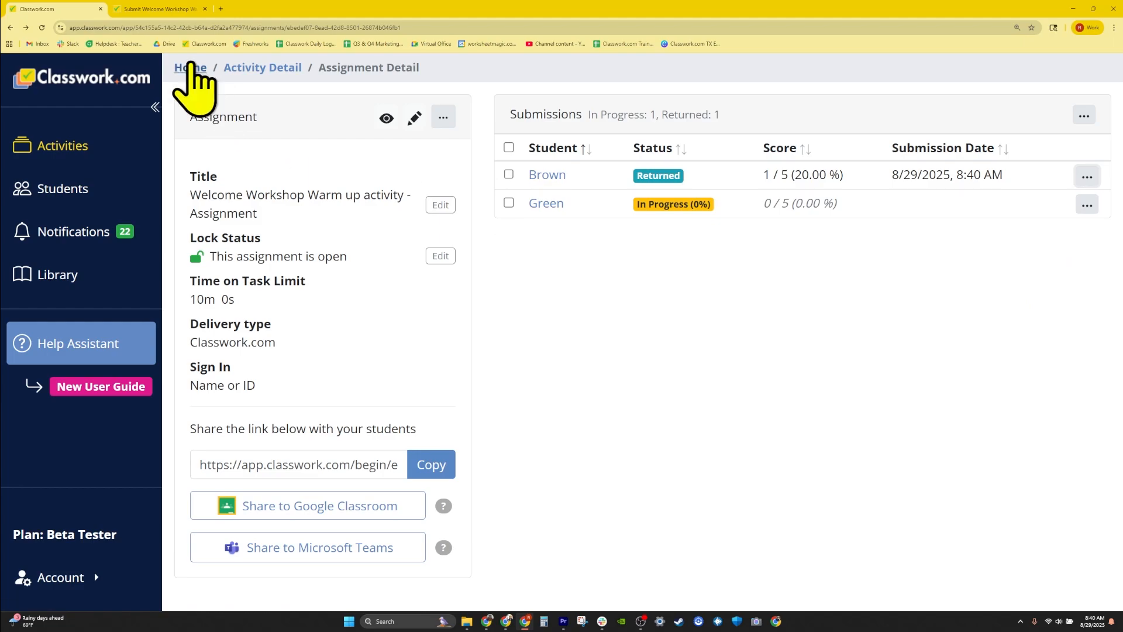
pyautogui.click(163, 8)
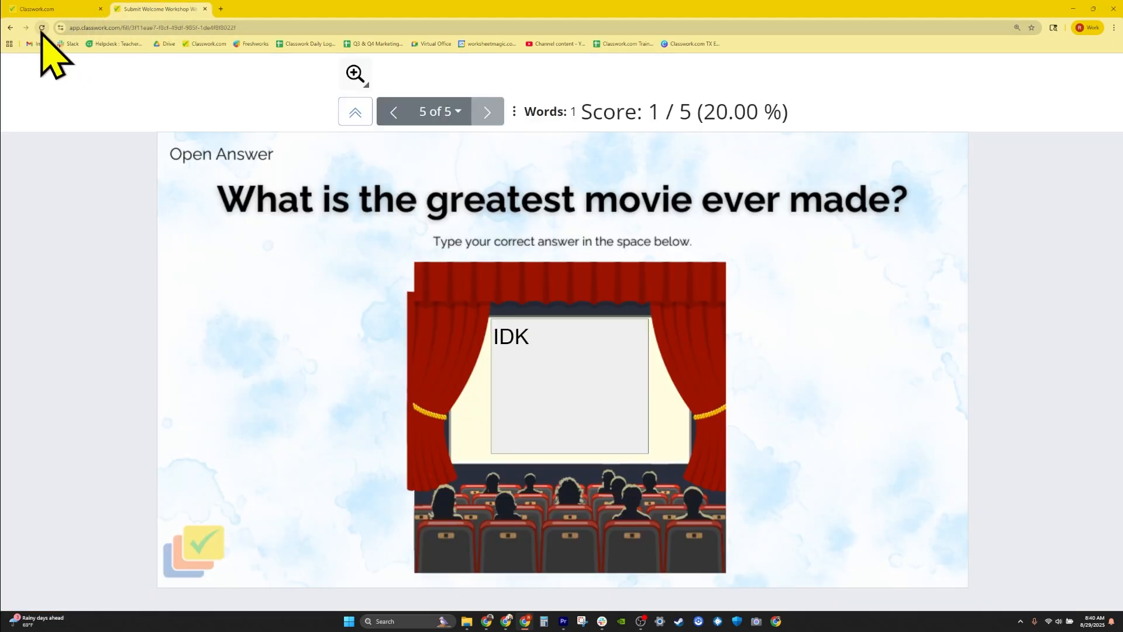
pyautogui.click(42, 27)
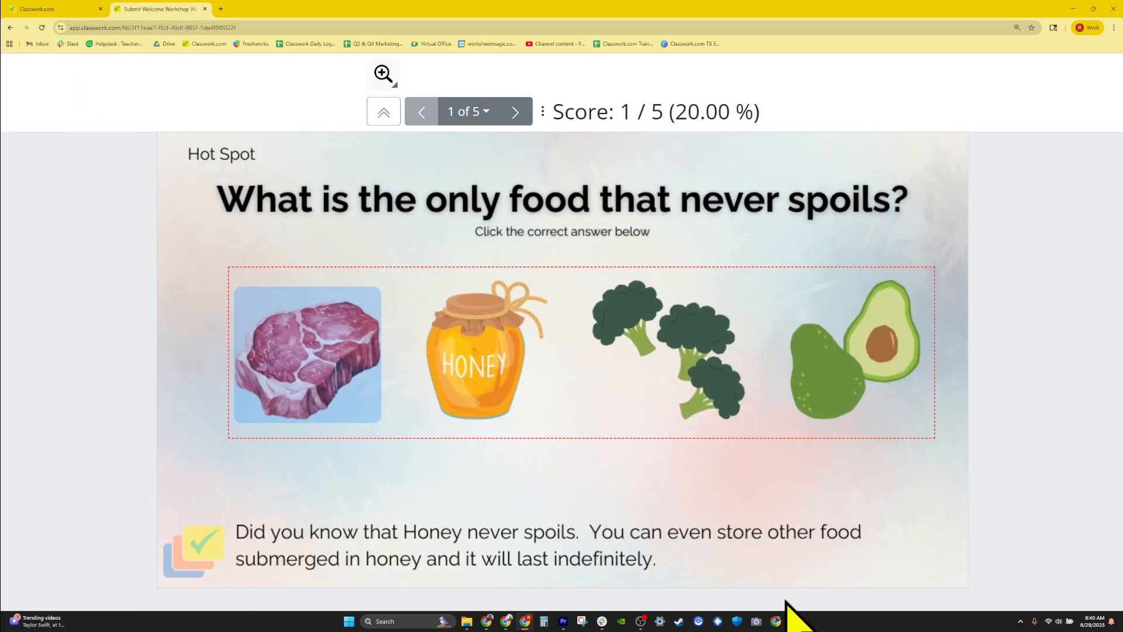
# Page forward from page 1 of the returned activity to examine the item-by-item scoring.
pyautogui.click(515, 112)
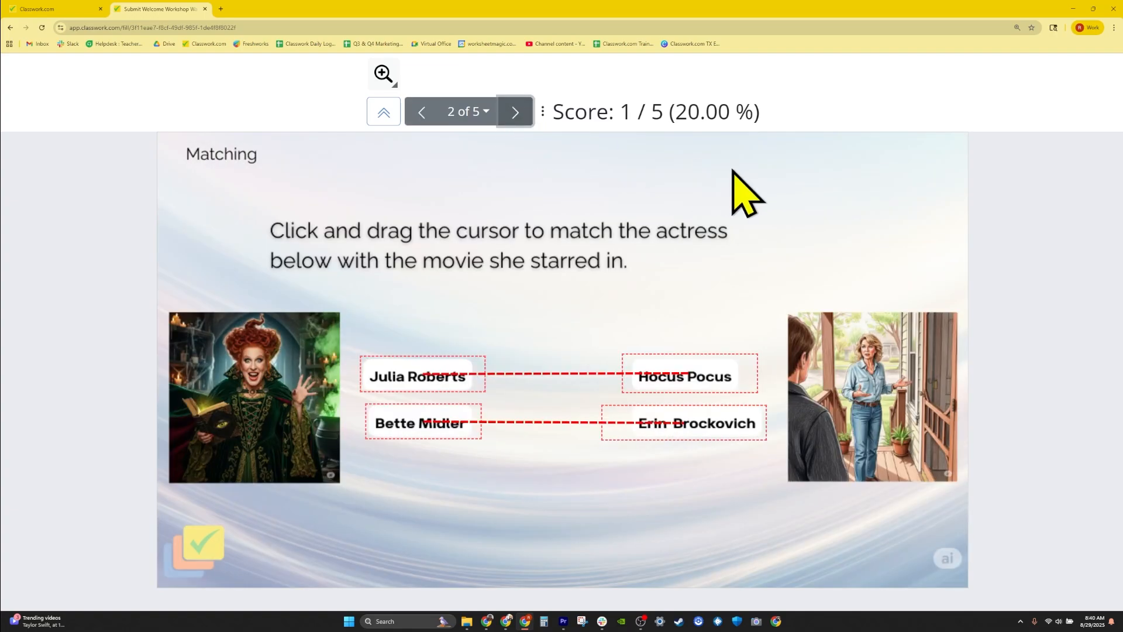
pyautogui.click(514, 112)
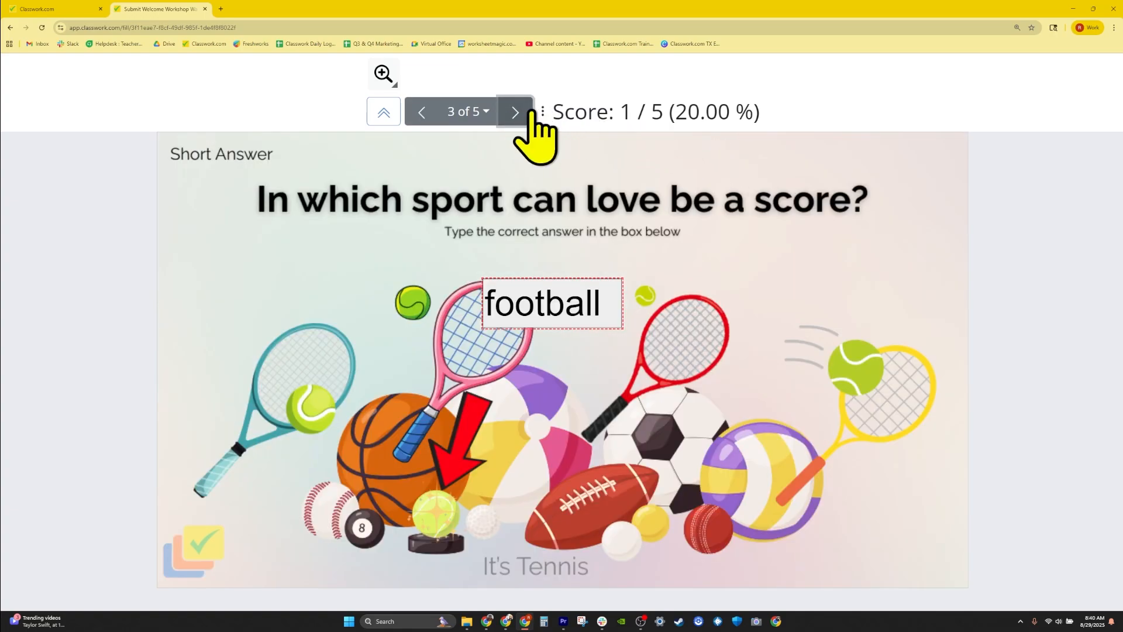
pyautogui.click(516, 112)
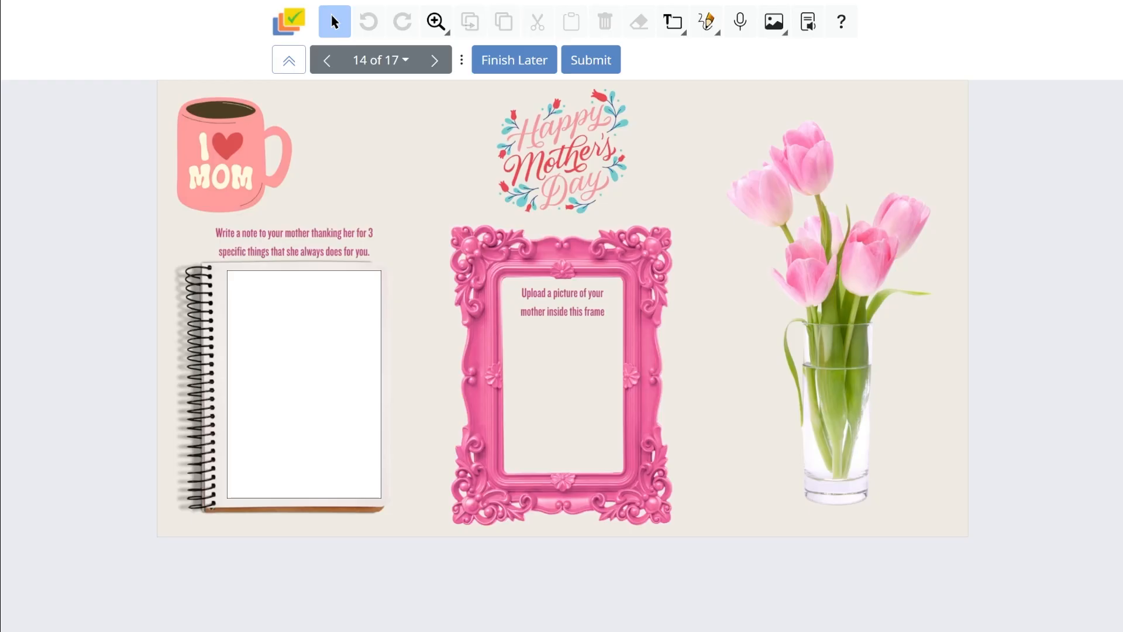
# Try to paste copied text into the note box for the mother on page 14 of the student activity.
pyautogui.rightClick(289, 320)
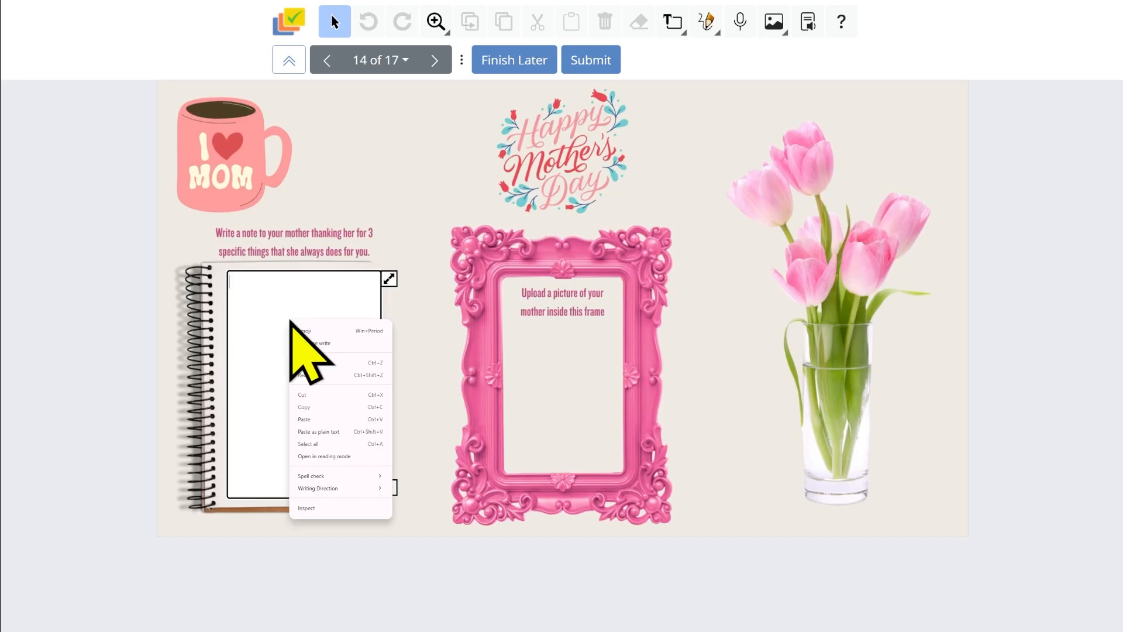
pyautogui.click(319, 419)
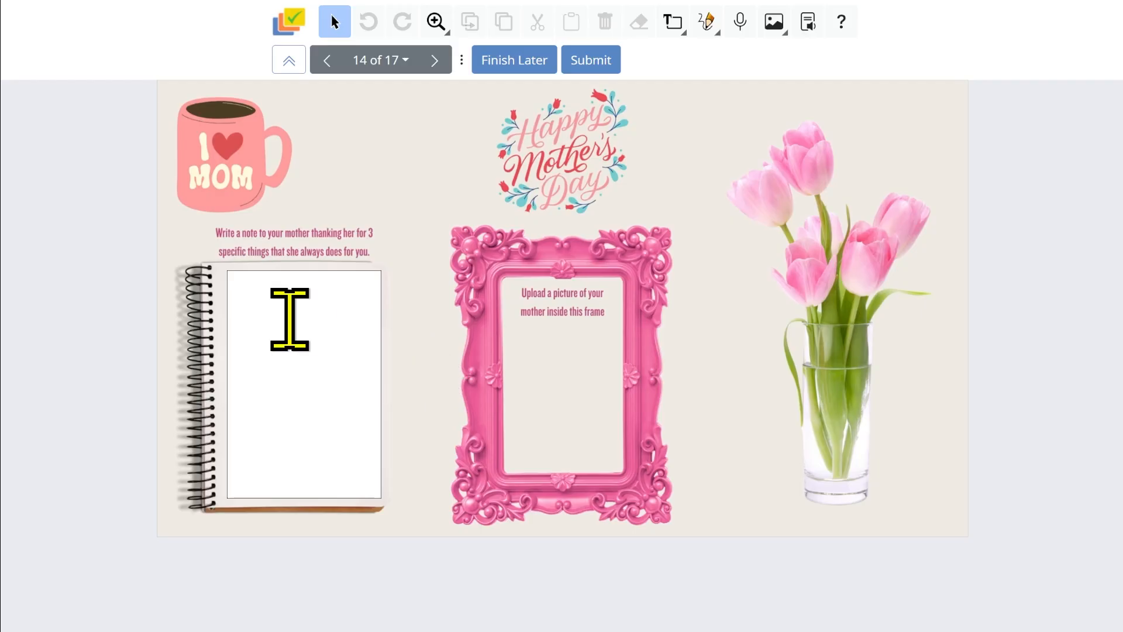
pyautogui.rightClick(289, 321)
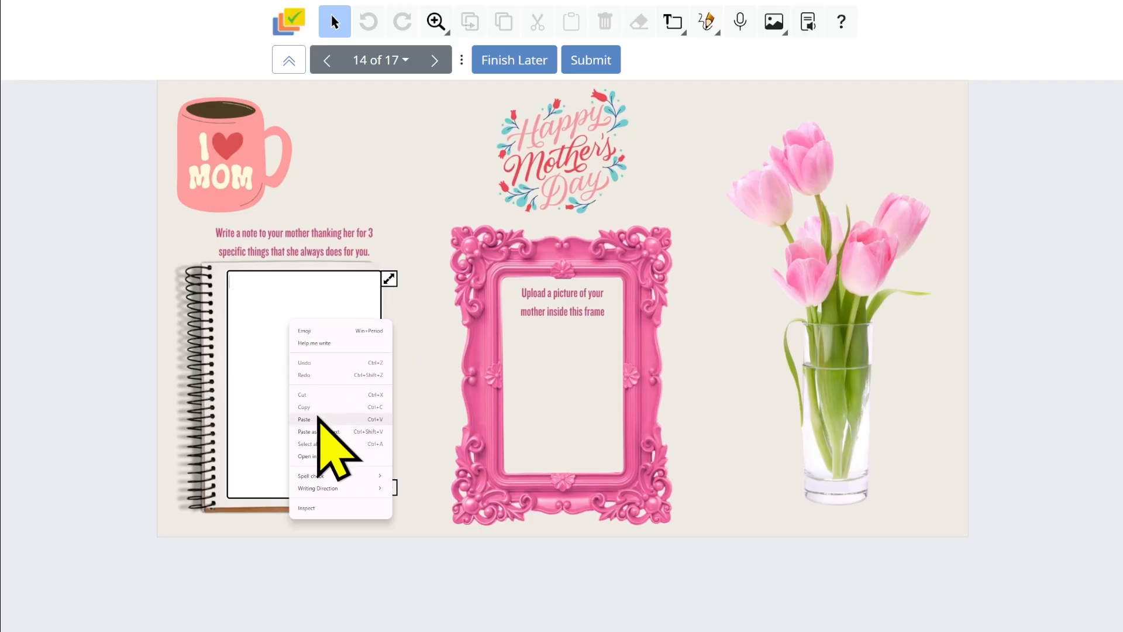
pyautogui.click(319, 419)
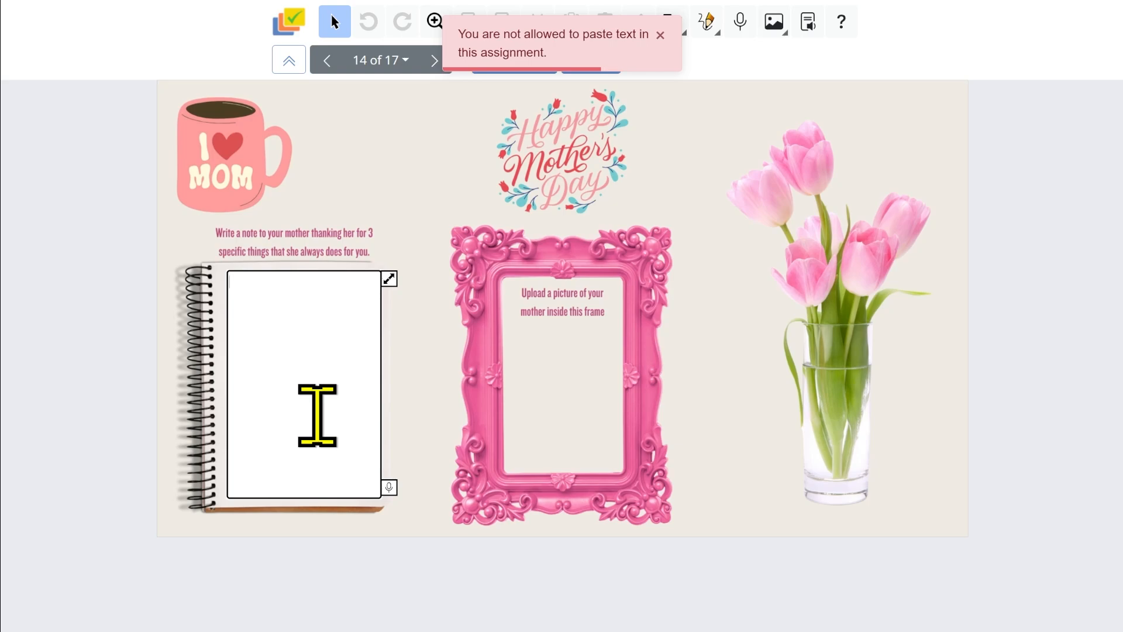